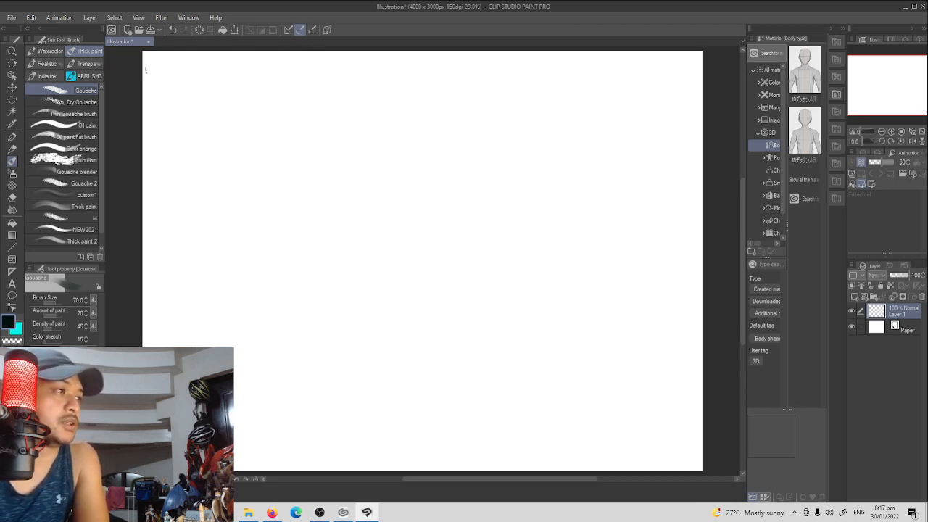
Step: Create a new 2000 by 2000 px illustration canvas at 150 dpi with Gray as the basic expression color
{"action": "left_click", "coordinate": [17, 18]}
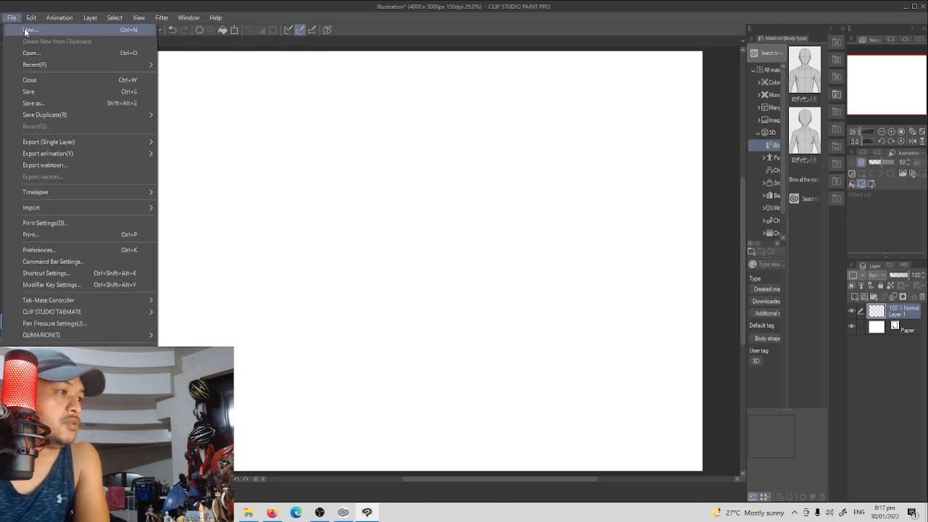
{"action": "left_click", "coordinate": [26, 32]}
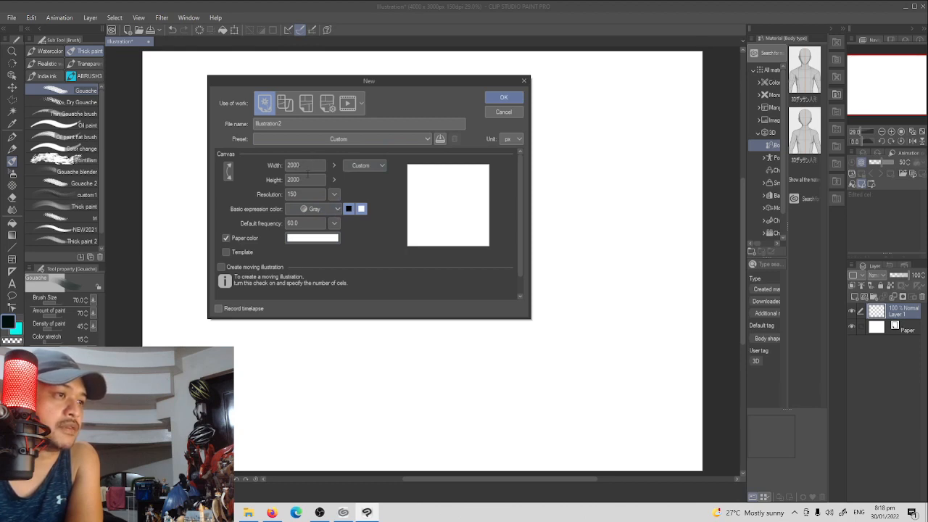
{"action": "left_click", "coordinate": [493, 102]}
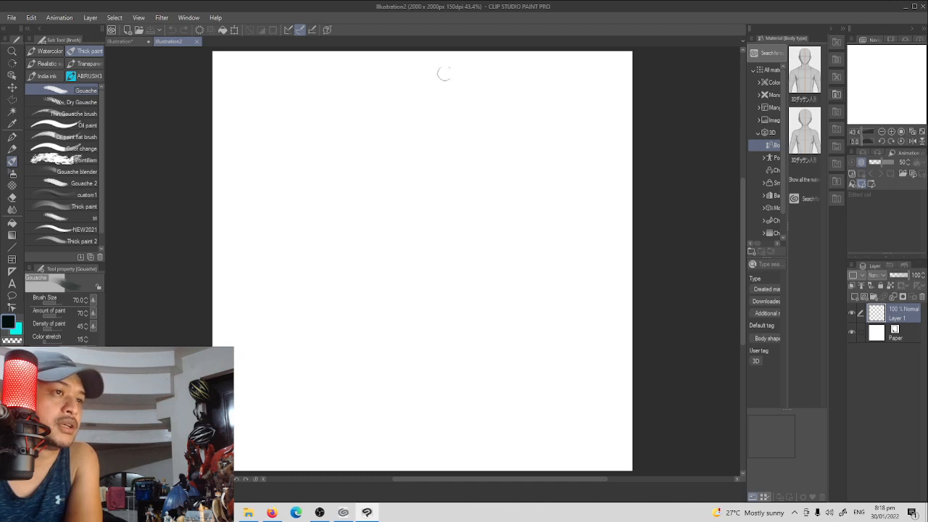
Step: Enlarge the Gouache brush to size 200
{"action": "key", "text": "bracketright"}
{"action": "key", "text": "bracketright"}
{"action": "key", "text": "bracketright"}
{"action": "key", "text": "bracketright"}
{"action": "key", "text": "bracketright"}
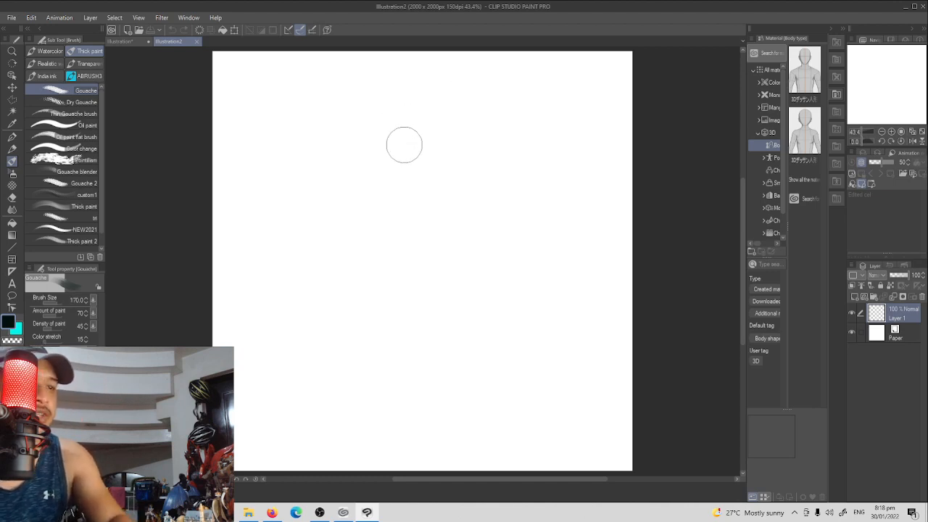
{"action": "key", "text": "bracketright"}
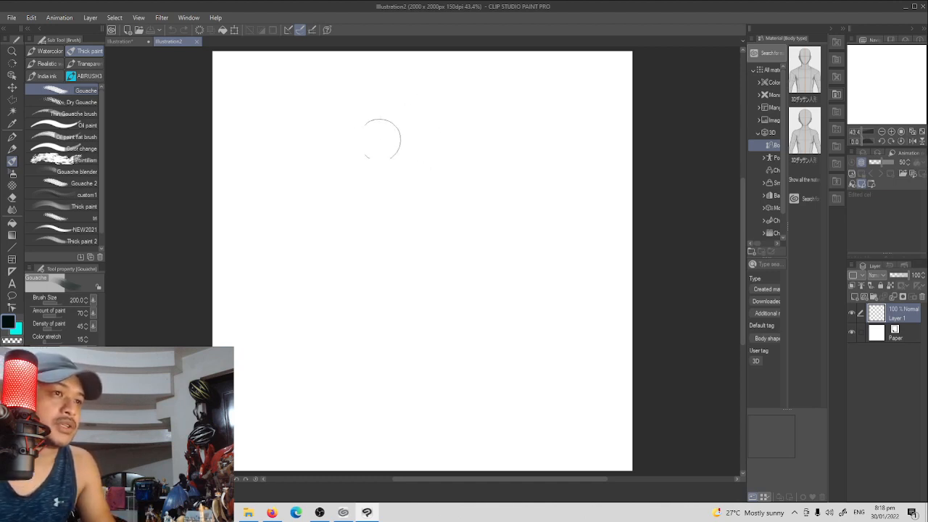
{"action": "mouse_move", "coordinate": [345, 145]}
{"action": "left_mouse_down"}
{"action": "mouse_move", "coordinate": [390, 125]}
{"action": "mouse_move", "coordinate": [424, 229]}
{"action": "mouse_move", "coordinate": [475, 150]}
{"action": "mouse_move", "coordinate": [466, 185]}
{"action": "mouse_move", "coordinate": [407, 224]}
{"action": "mouse_move", "coordinate": [508, 337]}
{"action": "mouse_move", "coordinate": [487, 121]}
{"action": "mouse_move", "coordinate": [501, 91]}
{"action": "left_mouse_up"}
{"action": "key", "text": "ctrl+z"}
{"action": "key", "text": "ctrl+z"}
Step: Paint a tapering mass of broad, overlapping black strokes mid-canvas, and add thinner wavy strands over it at brush size 70
{"action": "mouse_move", "coordinate": [326, 181]}
{"action": "left_mouse_down"}
{"action": "mouse_move", "coordinate": [374, 233]}
{"action": "mouse_move", "coordinate": [446, 335]}
{"action": "mouse_move", "coordinate": [418, 223]}
{"action": "mouse_move", "coordinate": [341, 145]}
{"action": "mouse_move", "coordinate": [357, 145]}
{"action": "mouse_move", "coordinate": [473, 311]}
{"action": "mouse_move", "coordinate": [477, 153]}
{"action": "mouse_move", "coordinate": [504, 163]}
{"action": "mouse_move", "coordinate": [483, 253]}
{"action": "mouse_move", "coordinate": [447, 340]}
{"action": "mouse_move", "coordinate": [400, 188]}
{"action": "mouse_move", "coordinate": [410, 105]}
{"action": "mouse_move", "coordinate": [445, 279]}
{"action": "mouse_move", "coordinate": [430, 326]}
{"action": "mouse_move", "coordinate": [334, 227]}
{"action": "mouse_move", "coordinate": [335, 131]}
{"action": "mouse_move", "coordinate": [327, 146]}
{"action": "mouse_move", "coordinate": [430, 320]}
{"action": "mouse_move", "coordinate": [485, 360]}
{"action": "mouse_move", "coordinate": [484, 314]}
{"action": "mouse_move", "coordinate": [507, 308]}
{"action": "mouse_move", "coordinate": [500, 134]}
{"action": "mouse_move", "coordinate": [518, 117]}
{"action": "mouse_move", "coordinate": [498, 128]}
{"action": "mouse_move", "coordinate": [480, 356]}
{"action": "mouse_move", "coordinate": [455, 201]}
{"action": "mouse_move", "coordinate": [470, 192]}
{"action": "mouse_move", "coordinate": [465, 312]}
{"action": "mouse_move", "coordinate": [459, 194]}
{"action": "mouse_move", "coordinate": [466, 143]}
{"action": "left_mouse_up"}
{"action": "key", "text": "bracketleft"}
{"action": "key", "text": "bracketleft"}
{"action": "key", "text": "bracketleft"}
{"action": "key", "text": "bracketleft"}
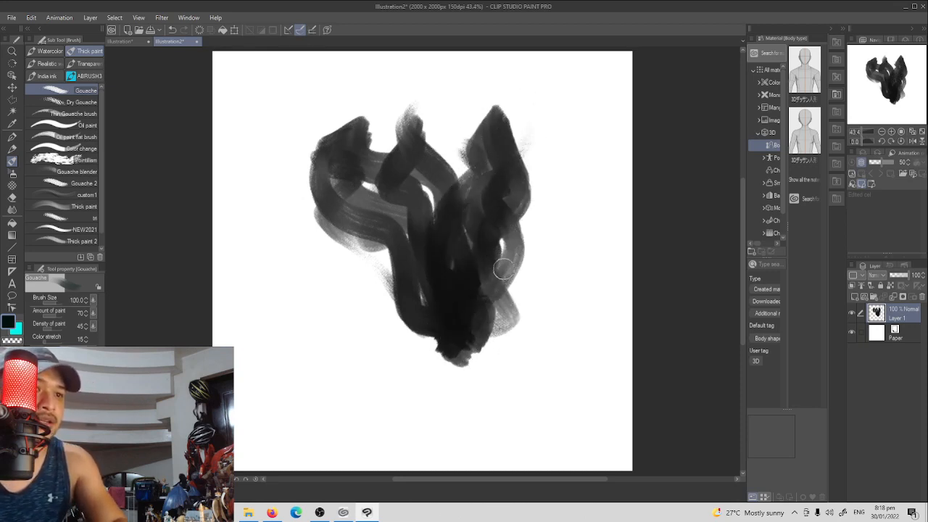
{"action": "key", "text": "bracketleft"}
{"action": "key", "text": "bracketleft"}
{"action": "mouse_move", "coordinate": [494, 294]}
{"action": "left_mouse_down"}
{"action": "mouse_move", "coordinate": [547, 143]}
{"action": "mouse_move", "coordinate": [469, 351]}
{"action": "mouse_move", "coordinate": [330, 239]}
{"action": "mouse_move", "coordinate": [308, 185]}
{"action": "mouse_move", "coordinate": [452, 338]}
{"action": "mouse_move", "coordinate": [458, 130]}
{"action": "mouse_move", "coordinate": [444, 112]}
{"action": "left_mouse_up"}
{"action": "mouse_move", "coordinate": [468, 291]}
{"action": "left_mouse_down"}
{"action": "mouse_move", "coordinate": [516, 163]}
{"action": "mouse_move", "coordinate": [520, 108]}
{"action": "mouse_move", "coordinate": [458, 361]}
{"action": "mouse_move", "coordinate": [416, 271]}
{"action": "mouse_move", "coordinate": [417, 160]}
{"action": "mouse_move", "coordinate": [435, 316]}
{"action": "mouse_move", "coordinate": [414, 161]}
{"action": "mouse_move", "coordinate": [417, 319]}
{"action": "mouse_move", "coordinate": [412, 92]}
{"action": "left_mouse_up"}
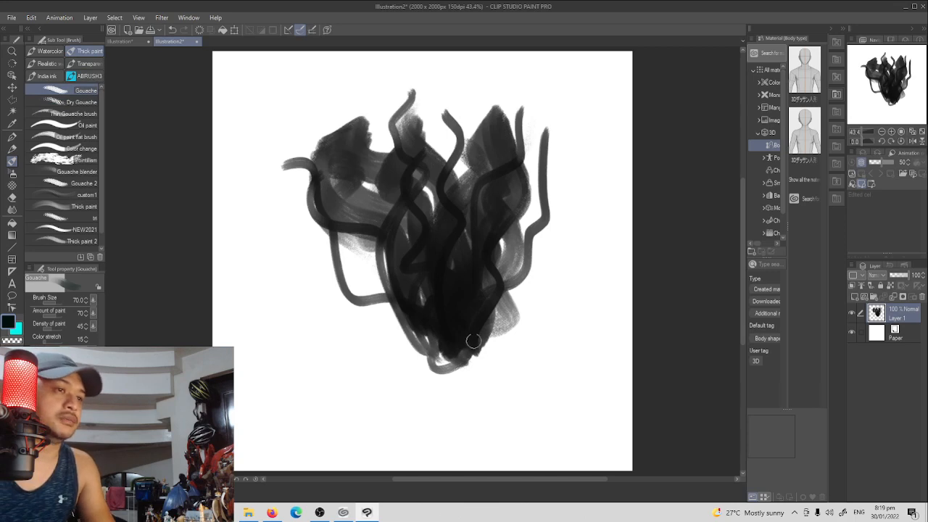
{"action": "left_click_drag", "start_coordinate": [419, 335], "coordinate": [359, 170]}
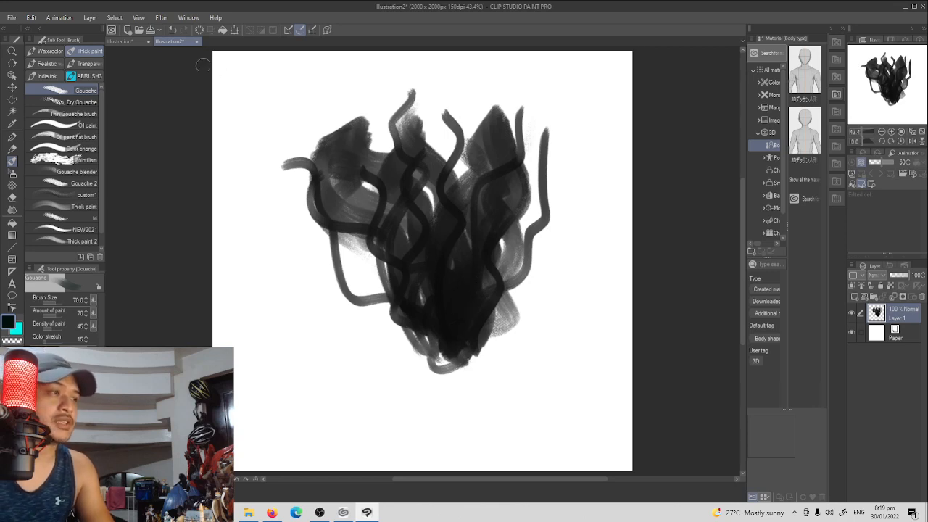
Step: Register the painted layer as an image material named A Brush and enable its use as a brush tip shape
{"action": "left_click", "coordinate": [12, 19]}
{"action": "mouse_move", "coordinate": [24, 19]}
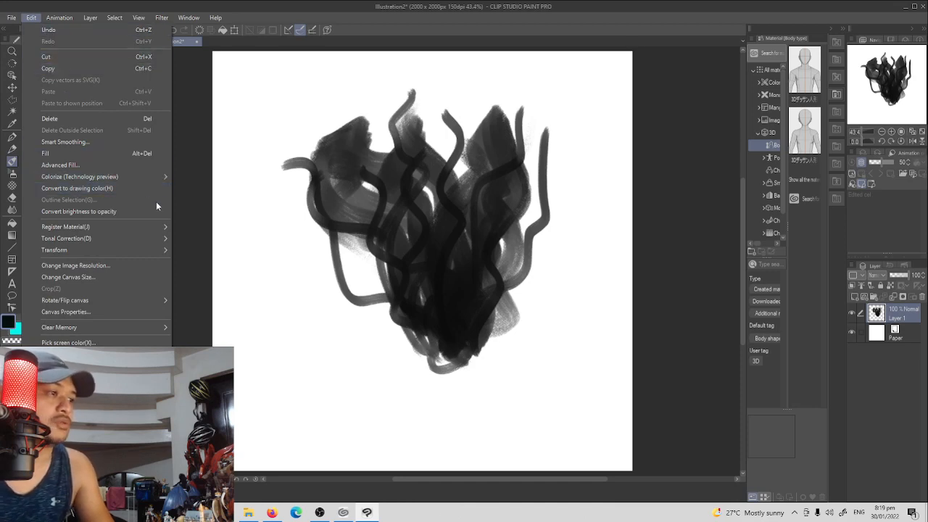
{"action": "mouse_move", "coordinate": [159, 229]}
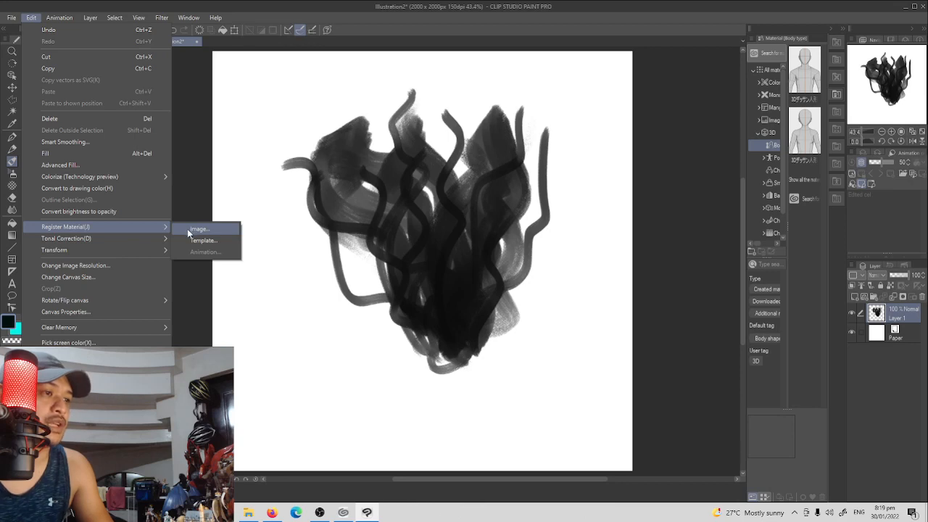
{"action": "left_click", "coordinate": [189, 229]}
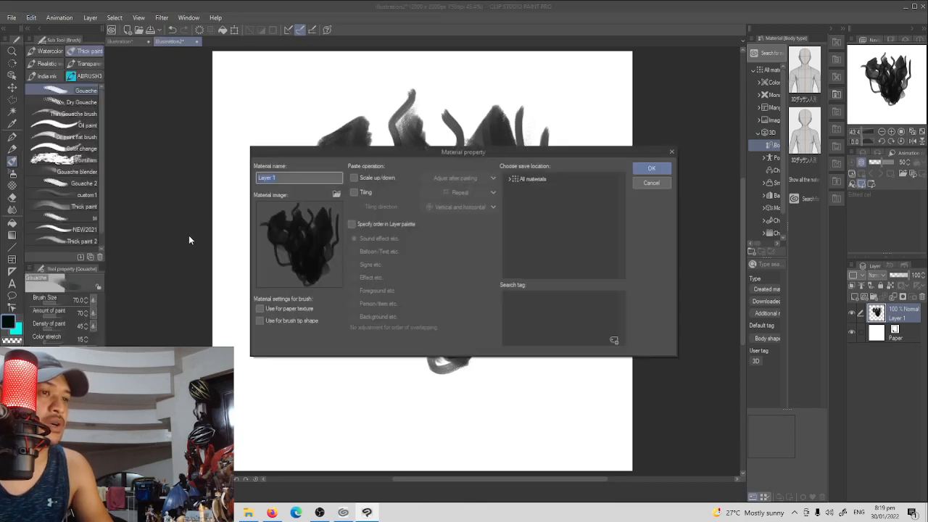
{"action": "left_click_drag", "start_coordinate": [348, 150], "coordinate": [306, 114]}
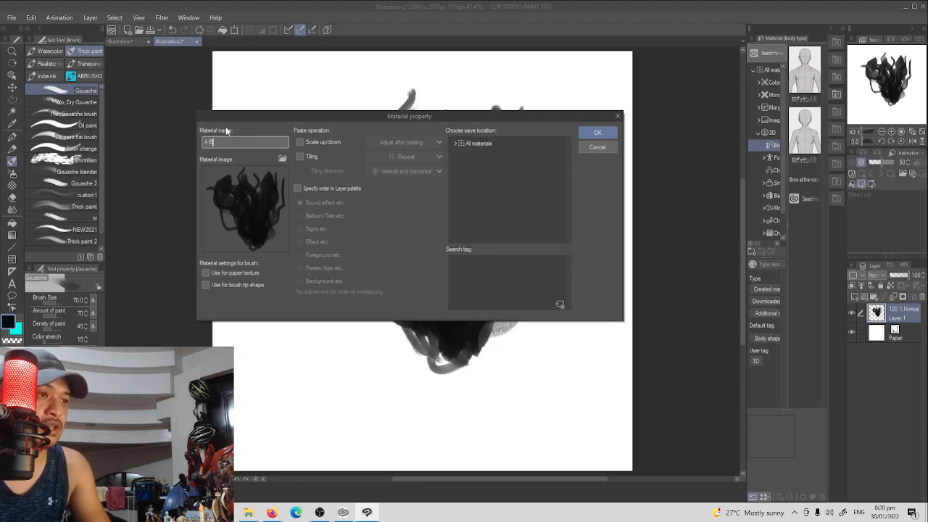
{"action": "type", "text": "rush"}
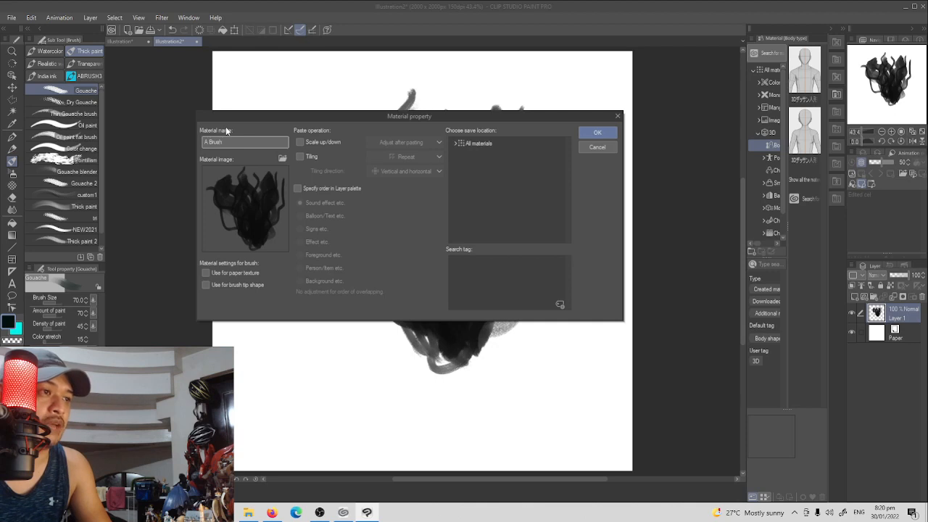
{"action": "left_click", "coordinate": [205, 285]}
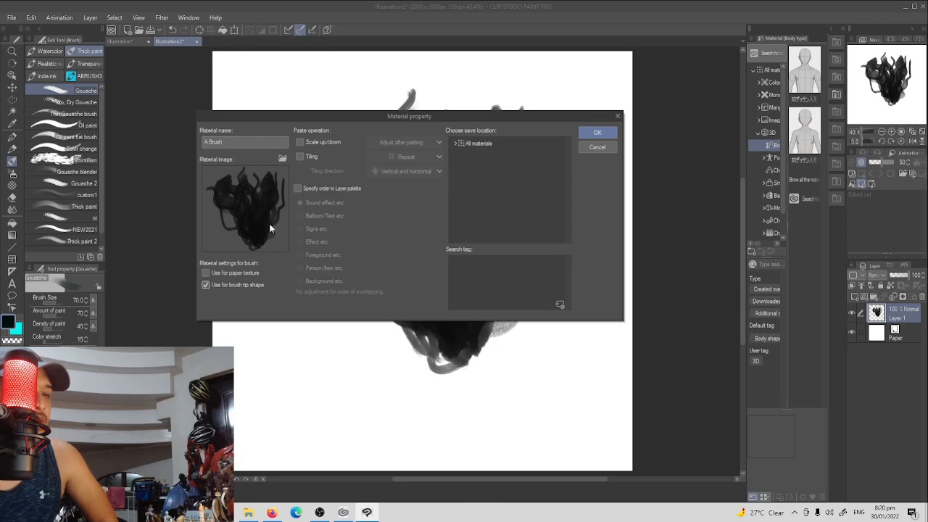
Step: Save the material in the Brush folder under Image material
{"action": "left_click", "coordinate": [470, 143]}
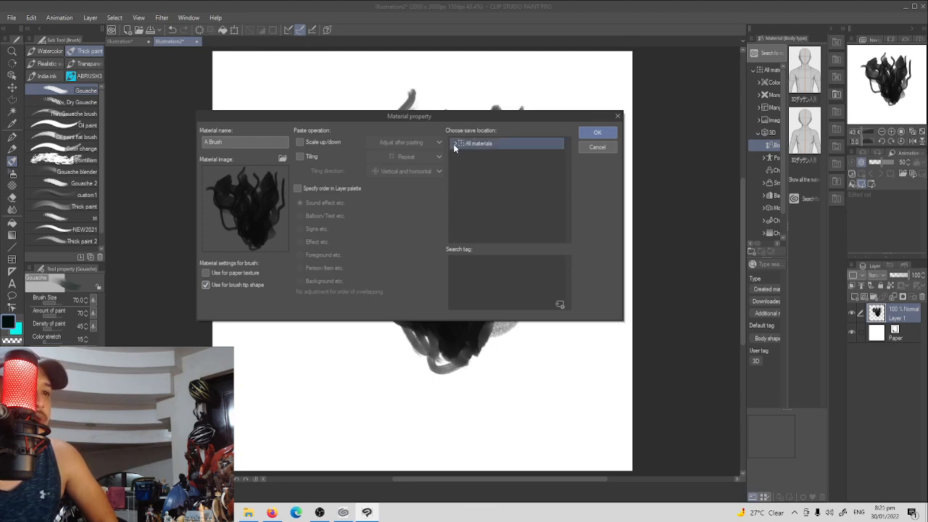
{"action": "left_click", "coordinate": [450, 147]}
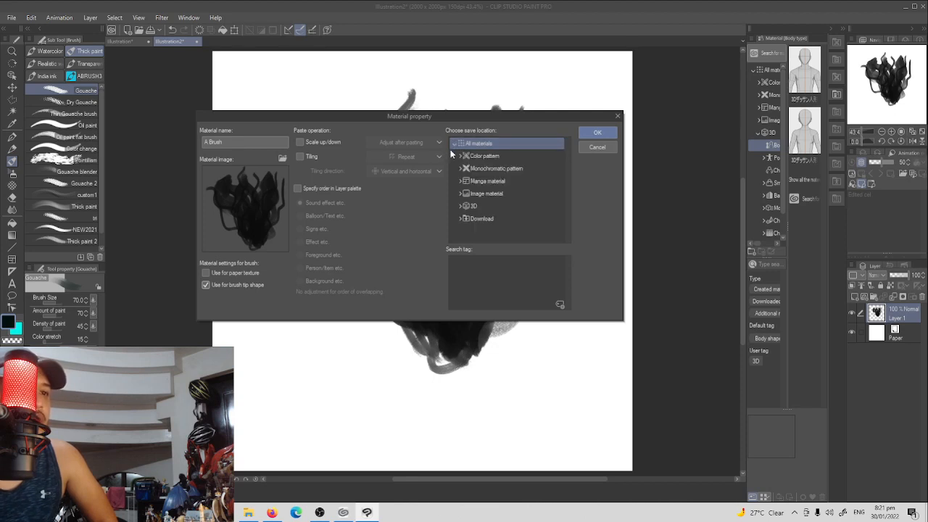
{"action": "left_click", "coordinate": [458, 193]}
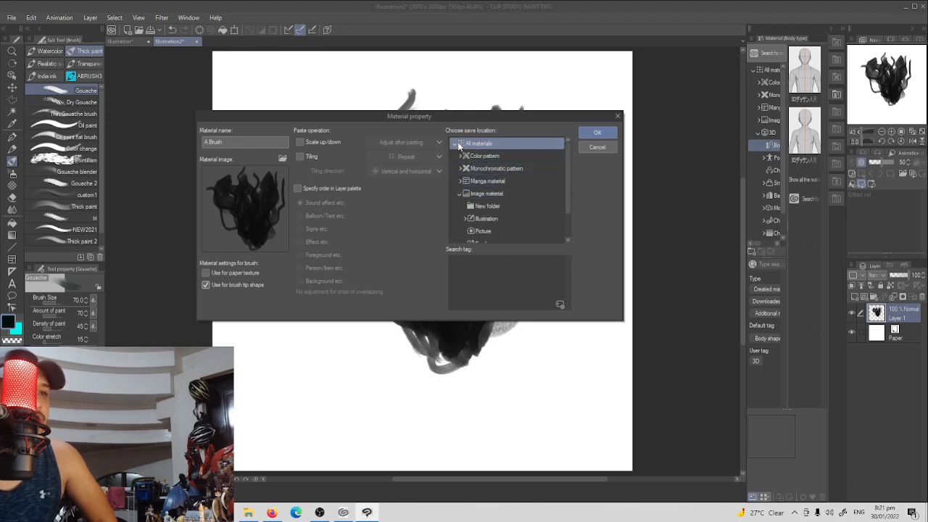
{"action": "left_click_drag", "start_coordinate": [564, 148], "coordinate": [568, 163]}
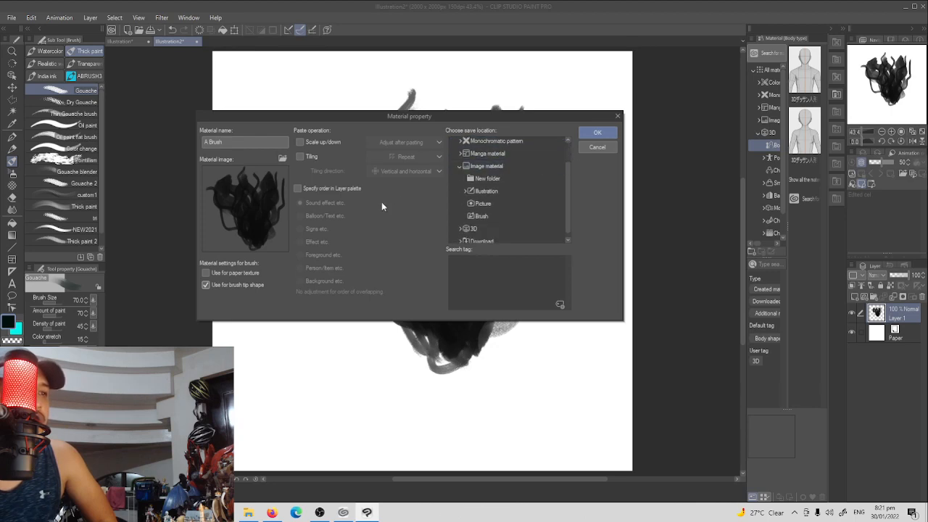
{"action": "left_click", "coordinate": [509, 167]}
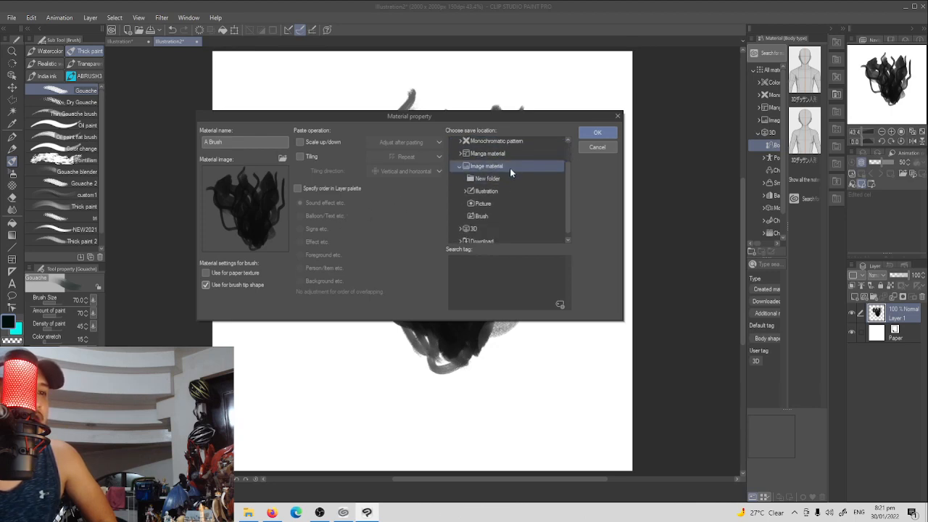
{"action": "mouse_move", "coordinate": [568, 166]}
{"action": "left_mouse_down"}
{"action": "mouse_move", "coordinate": [566, 150]}
{"action": "mouse_move", "coordinate": [567, 176]}
{"action": "left_mouse_up"}
{"action": "left_click", "coordinate": [479, 212]}
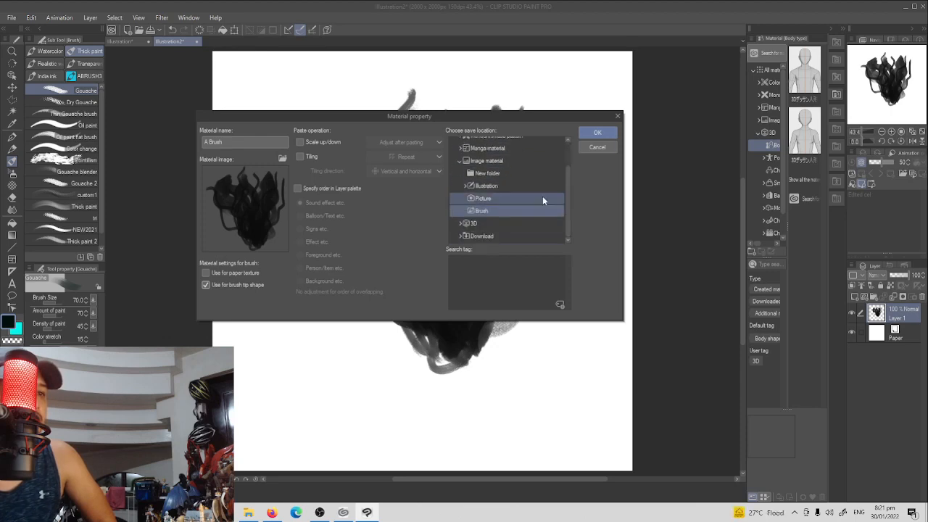
{"action": "left_click", "coordinate": [507, 211]}
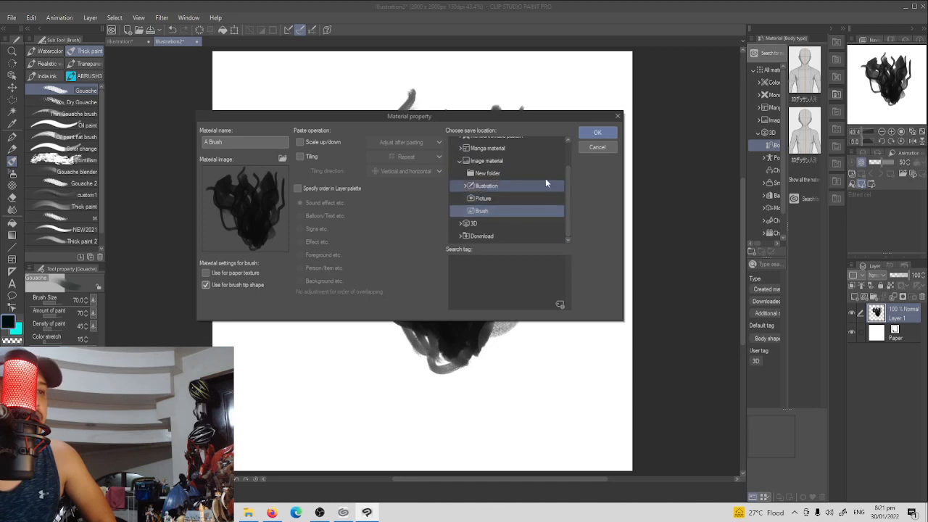
{"action": "left_click_drag", "start_coordinate": [568, 181], "coordinate": [568, 154]}
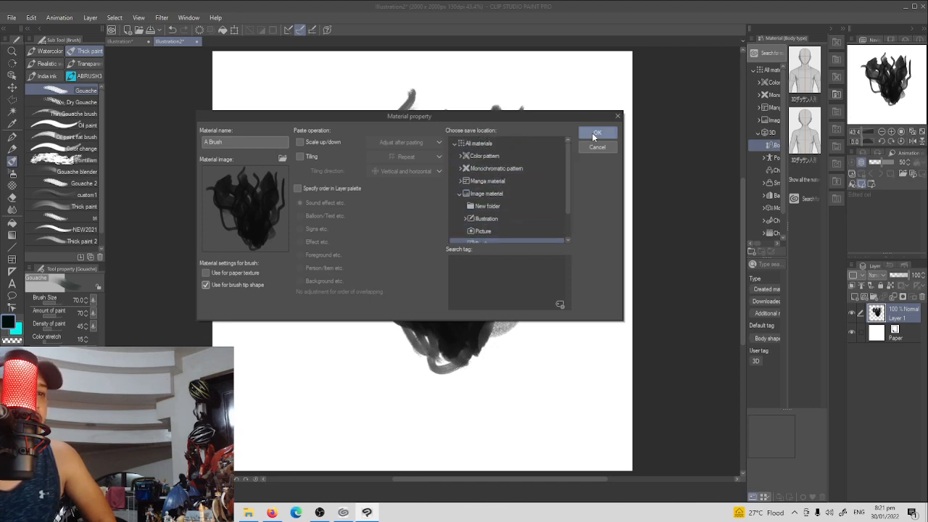
{"action": "left_click", "coordinate": [595, 134]}
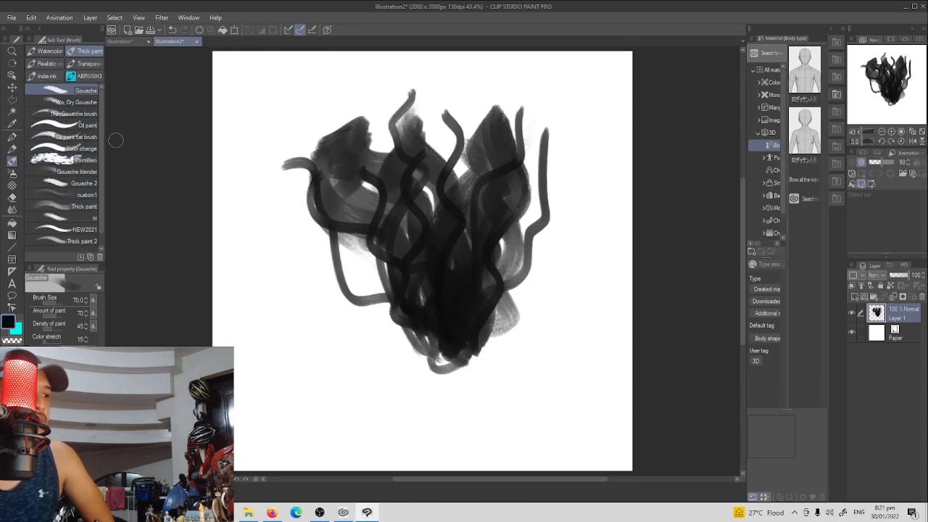
Step: Hide the painted layer and add a new empty raster layer above it
{"action": "scroll", "coordinate": [100, 105], "scroll_direction": "down", "scroll_amount": 1}
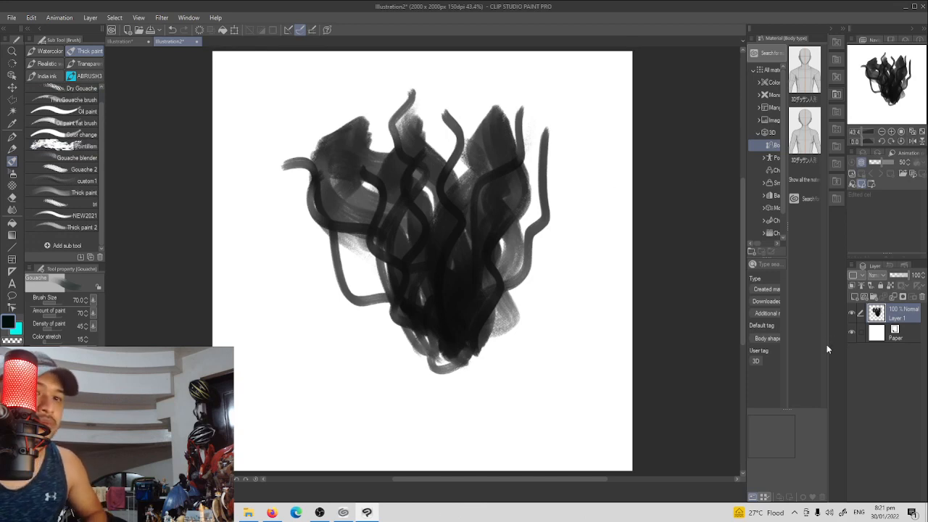
{"action": "left_click", "coordinate": [851, 311]}
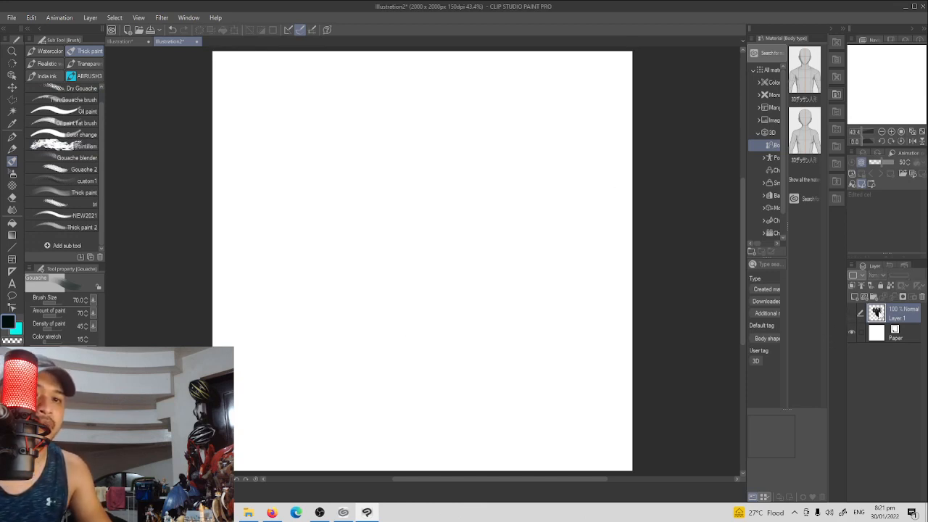
{"action": "left_click", "coordinate": [856, 299]}
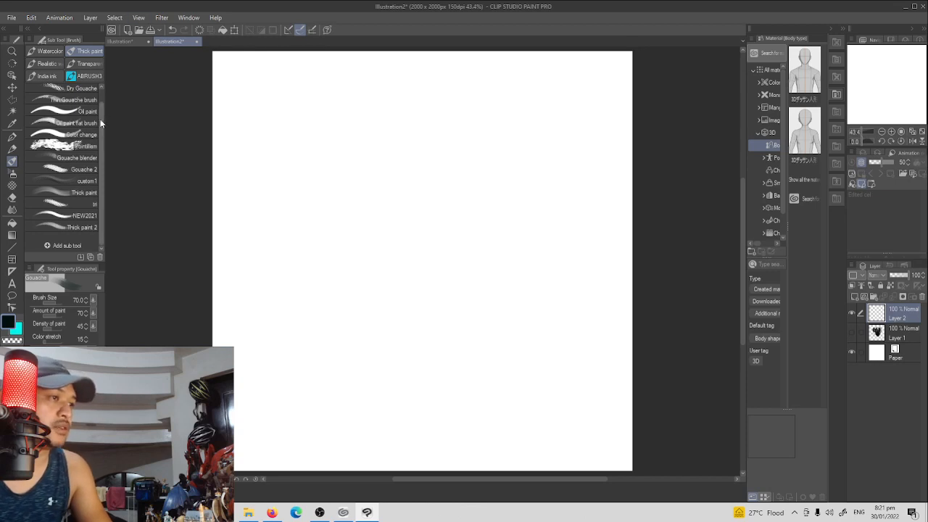
Step: Create a custom sub tool with Direct draw output, Brush input process and the Oil paint icon
{"action": "left_click", "coordinate": [45, 38]}
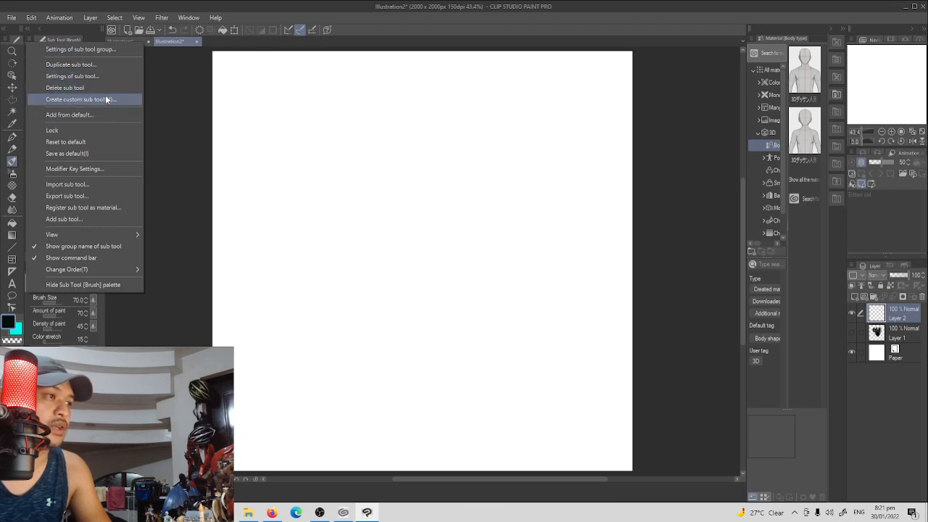
{"action": "left_click", "coordinate": [368, 24]}
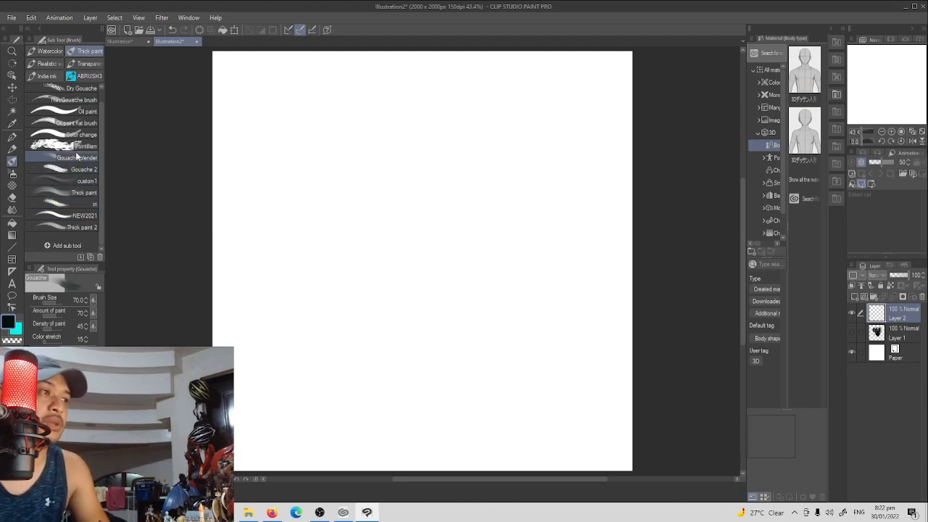
{"action": "left_click", "coordinate": [29, 40]}
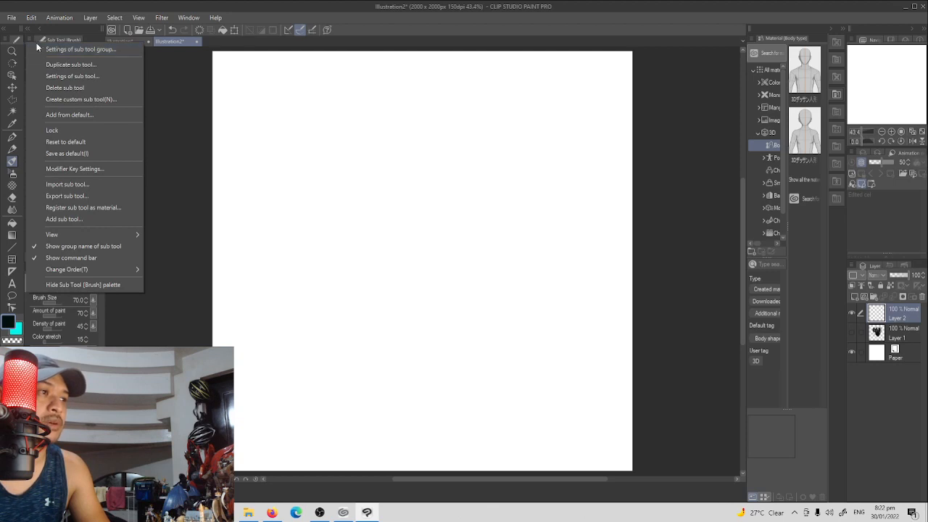
{"action": "left_click", "coordinate": [95, 102]}
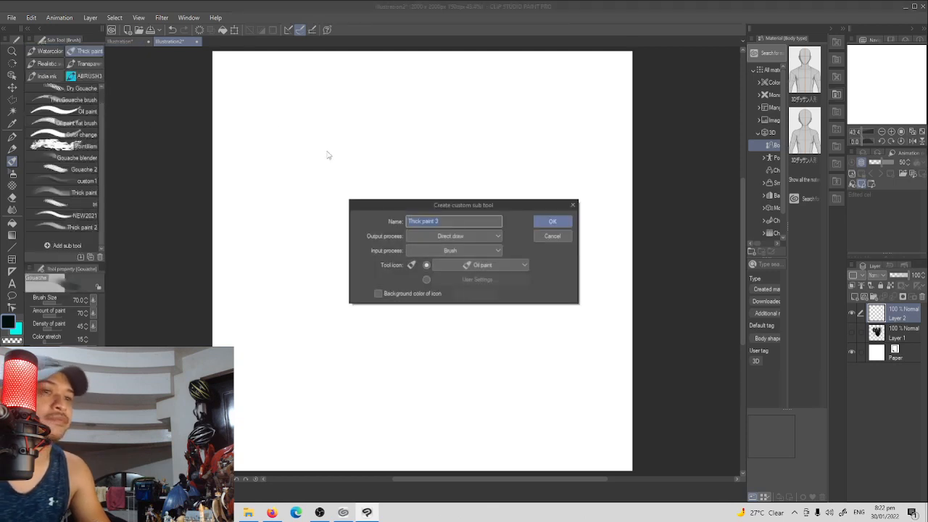
{"action": "left_click_drag", "start_coordinate": [372, 211], "coordinate": [351, 162]}
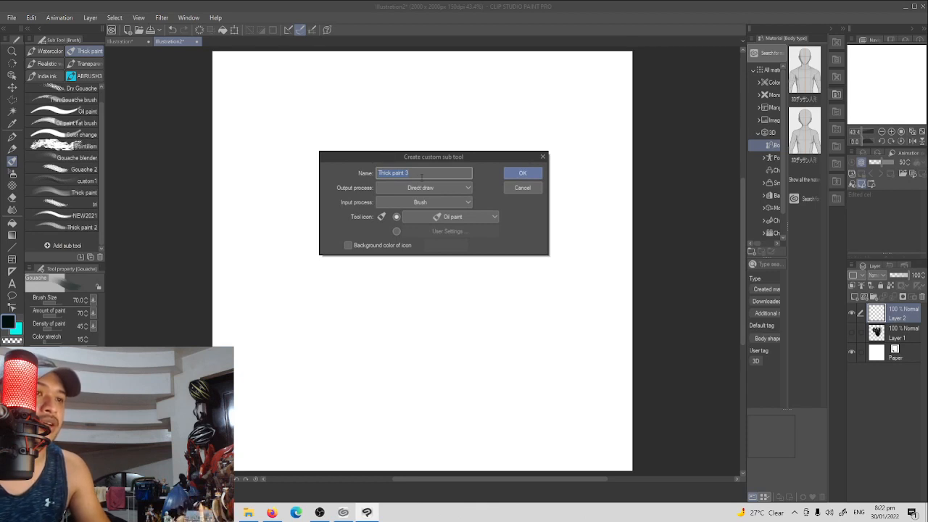
{"action": "left_click", "coordinate": [468, 203]}
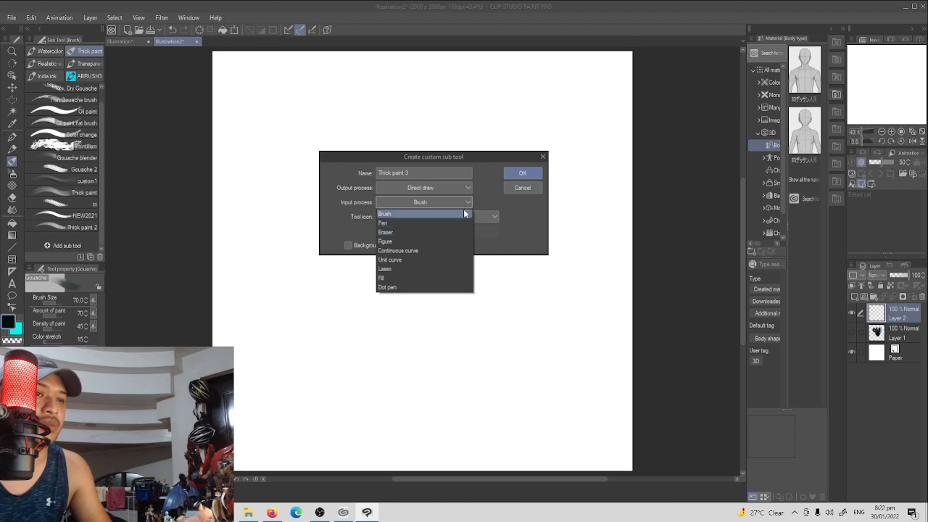
{"action": "left_click", "coordinate": [461, 216]}
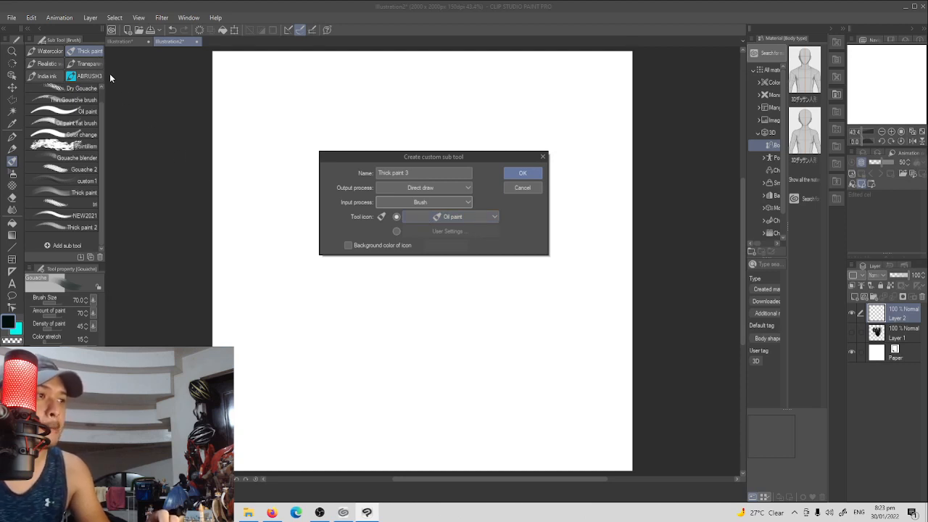
{"action": "left_click", "coordinate": [498, 221]}
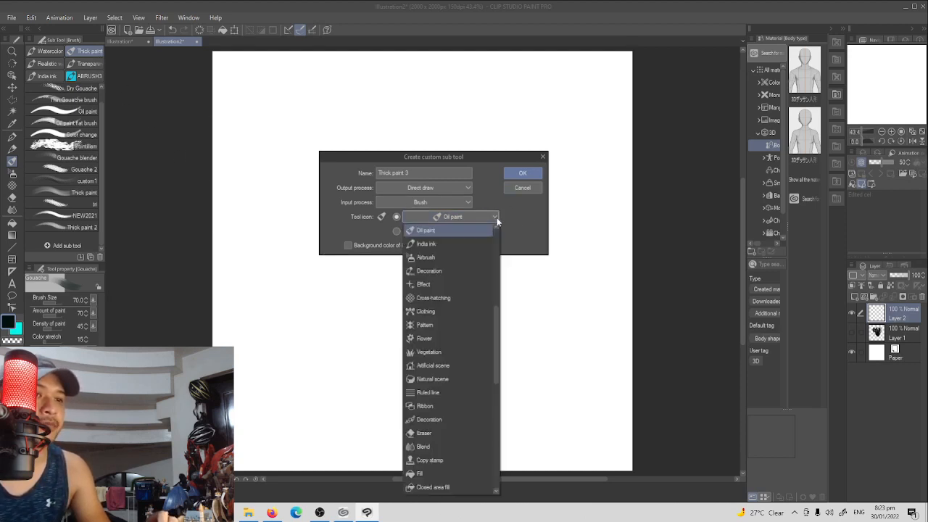
{"action": "left_click", "coordinate": [495, 217]}
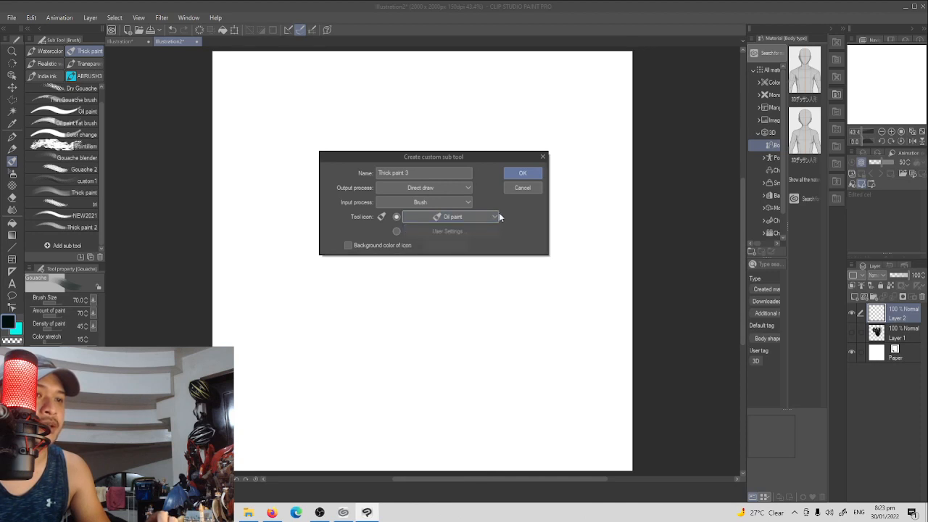
{"action": "left_click", "coordinate": [496, 216]}
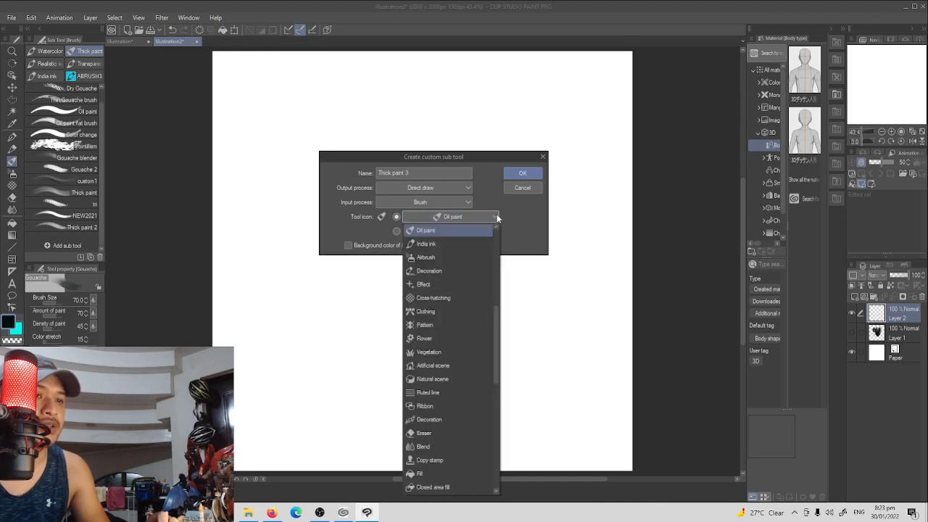
{"action": "left_click", "coordinate": [496, 218]}
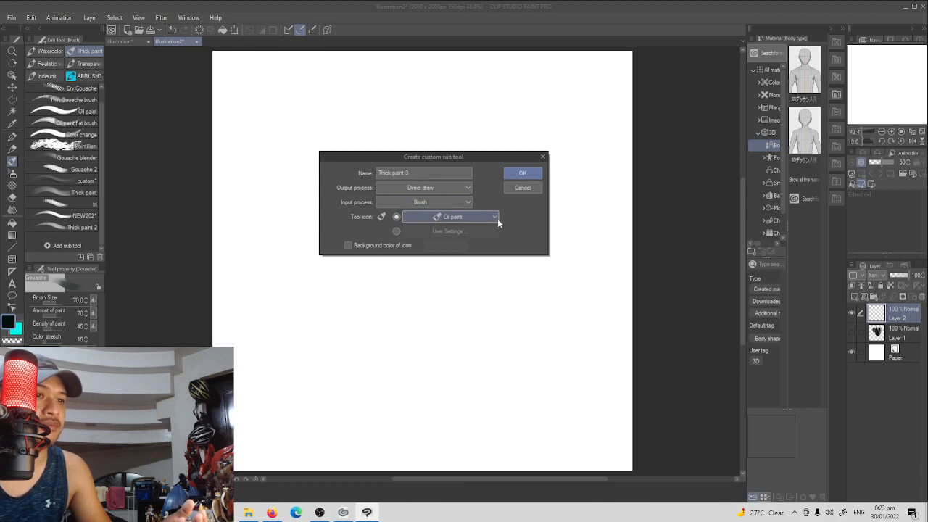
{"action": "left_click", "coordinate": [520, 175]}
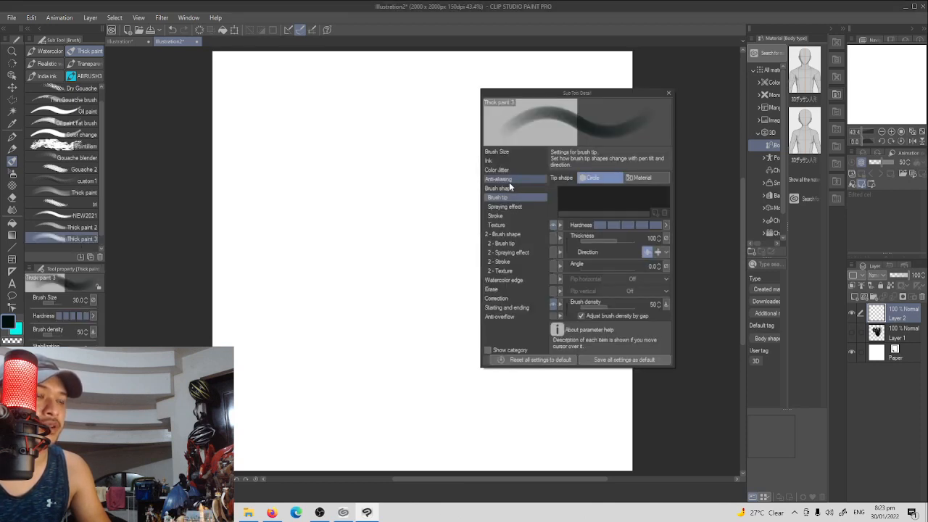
Step: Change the new sub tool's tip shape from Circle to Material and assign the A Brush image as its brush tip
{"action": "left_click_drag", "start_coordinate": [539, 96], "coordinate": [597, 74]}
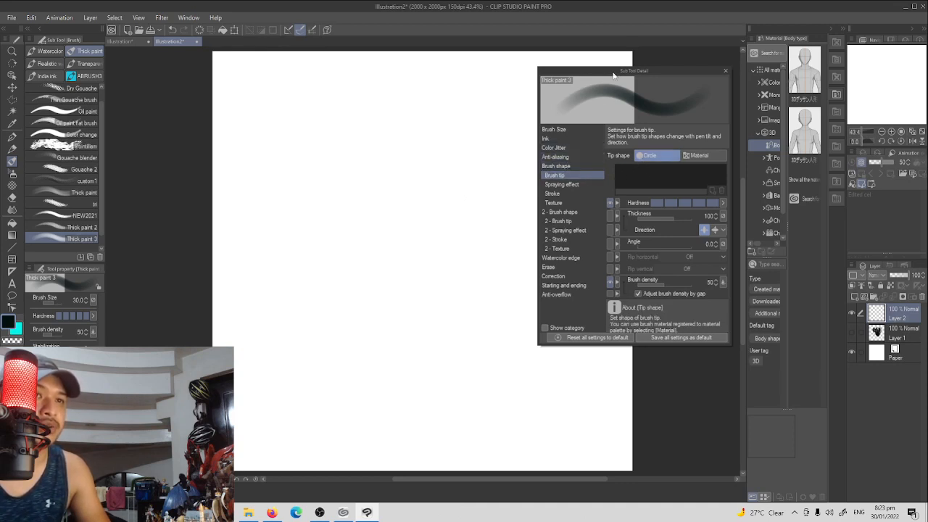
{"action": "left_click_drag", "start_coordinate": [613, 74], "coordinate": [583, 74]}
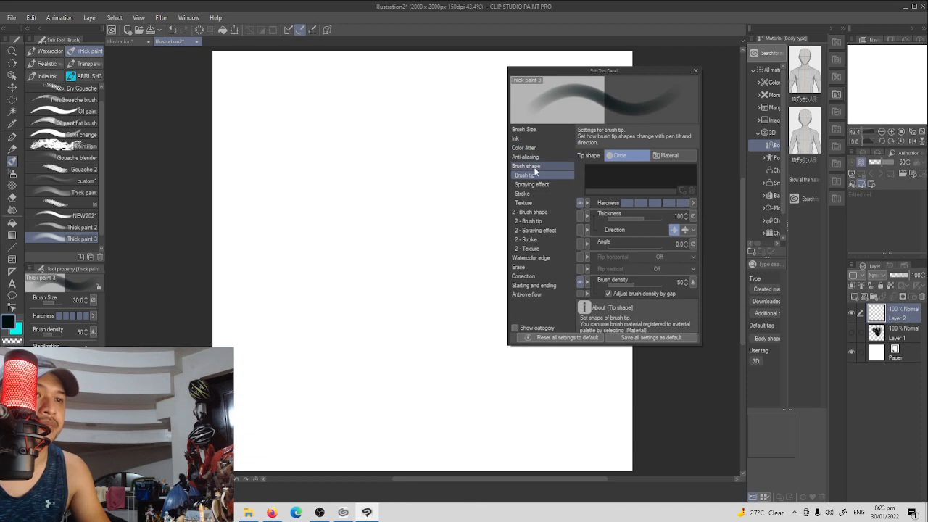
{"action": "left_click", "coordinate": [666, 156]}
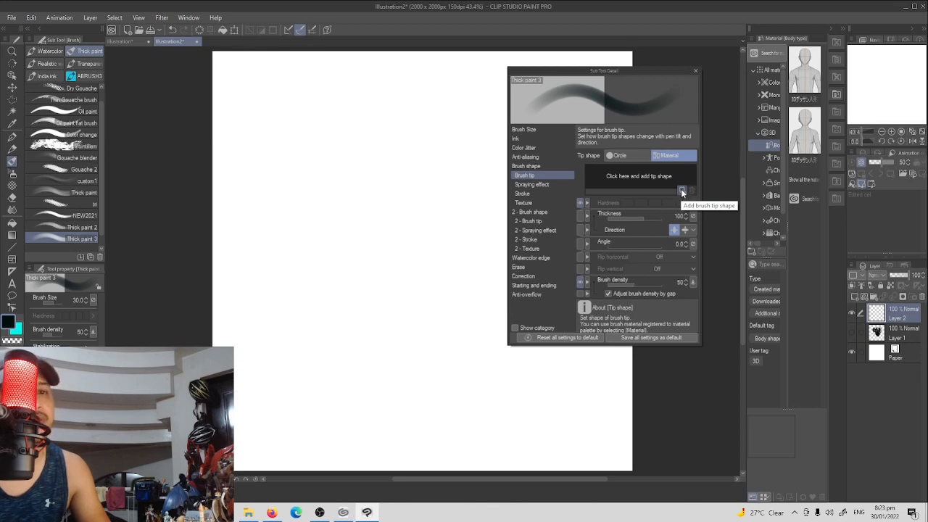
{"action": "left_click", "coordinate": [681, 191]}
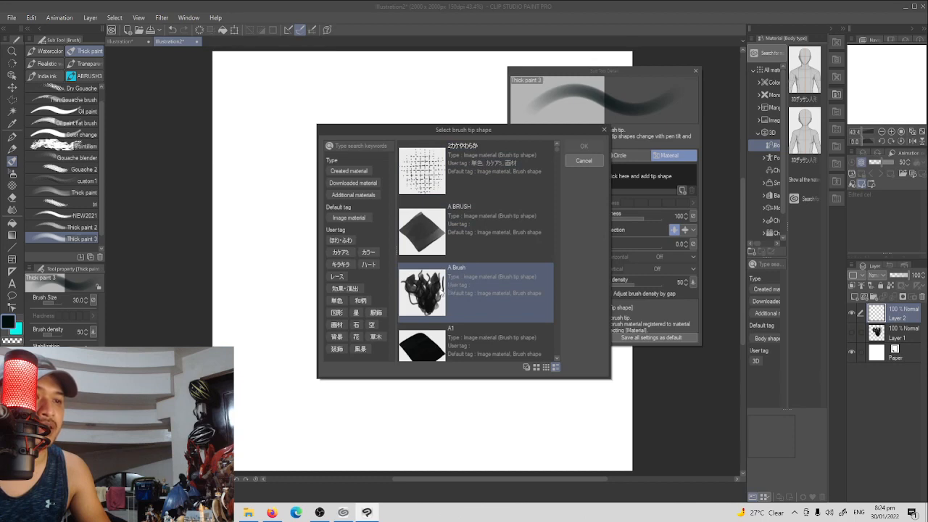
{"action": "left_click", "coordinate": [457, 284]}
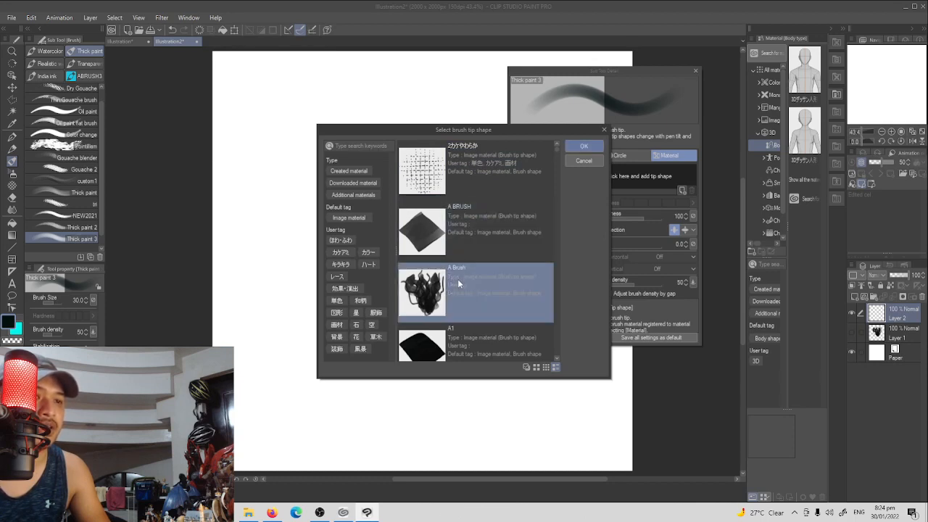
{"action": "left_click", "coordinate": [593, 148]}
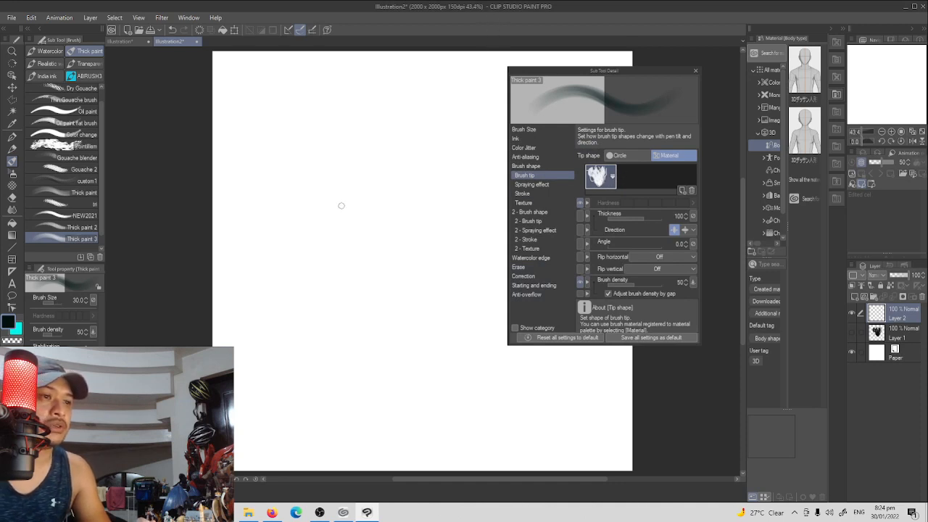
Step: Paint test strokes mid-canvas at brush size 30, and add broader strokes and two single dabs around them at size 120
{"action": "mouse_move", "coordinate": [348, 185]}
{"action": "left_mouse_down"}
{"action": "mouse_move", "coordinate": [355, 250]}
{"action": "mouse_move", "coordinate": [371, 190]}
{"action": "mouse_move", "coordinate": [364, 214]}
{"action": "left_mouse_up"}
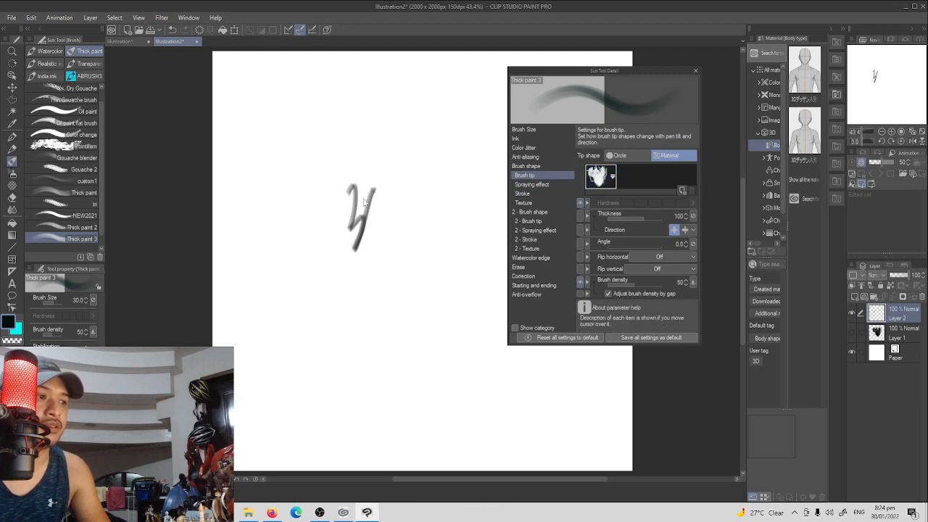
{"action": "left_click_drag", "start_coordinate": [378, 163], "coordinate": [415, 197]}
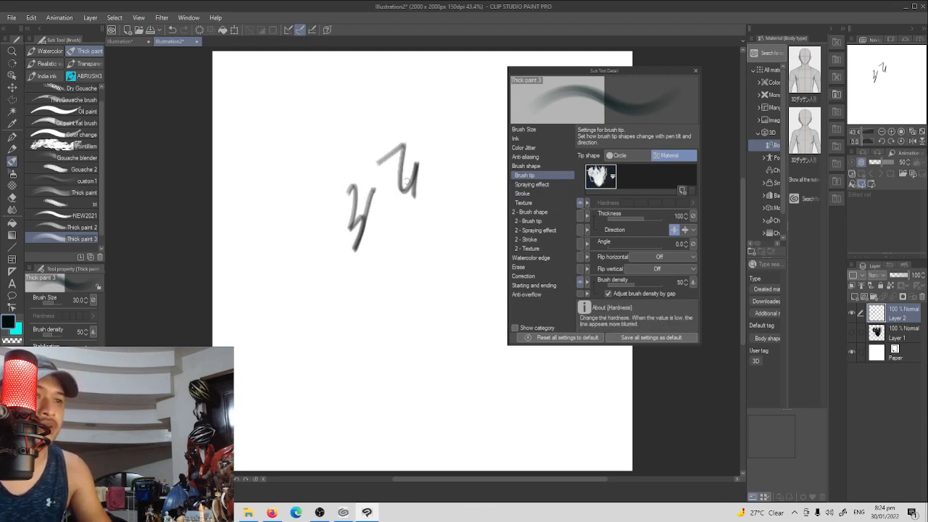
{"action": "key", "text": "bracketright"}
{"action": "key", "text": "bracketright"}
{"action": "key", "text": "bracketright"}
{"action": "key", "text": "bracketright"}
{"action": "key", "text": "bracketright"}
{"action": "key", "text": "bracketright"}
{"action": "key", "text": "bracketright"}
{"action": "left_click_drag", "start_coordinate": [391, 240], "coordinate": [417, 268]}
{"action": "left_click_drag", "start_coordinate": [456, 187], "coordinate": [463, 226]}
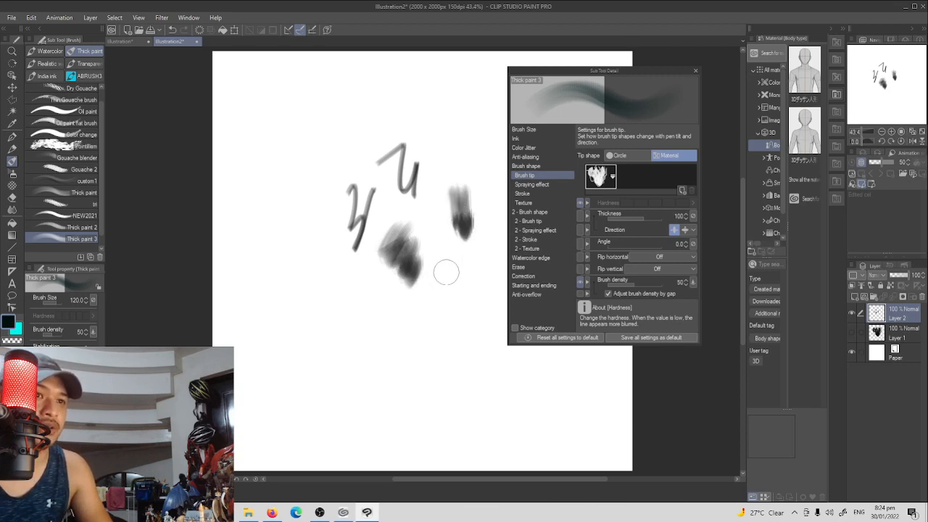
{"action": "left_click_drag", "start_coordinate": [453, 267], "coordinate": [464, 312]}
{"action": "left_click", "coordinate": [375, 327]}
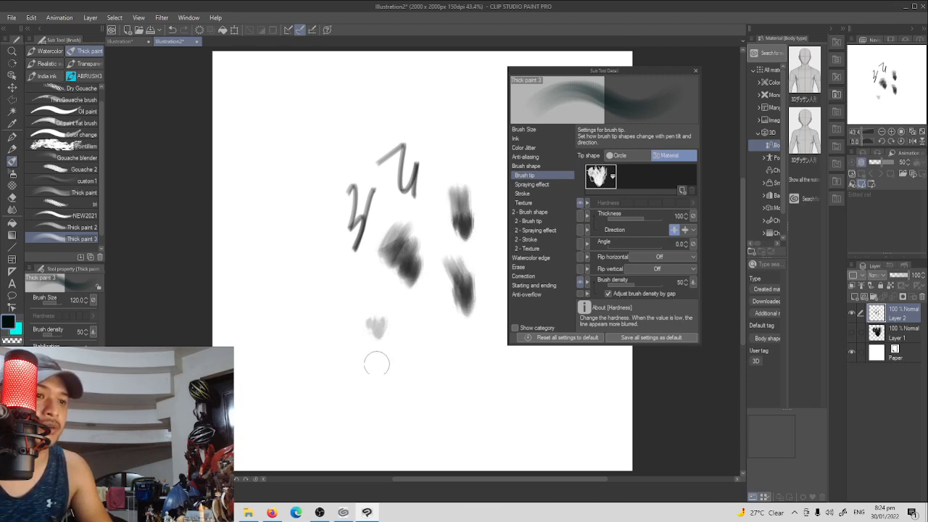
{"action": "left_click", "coordinate": [322, 301]}
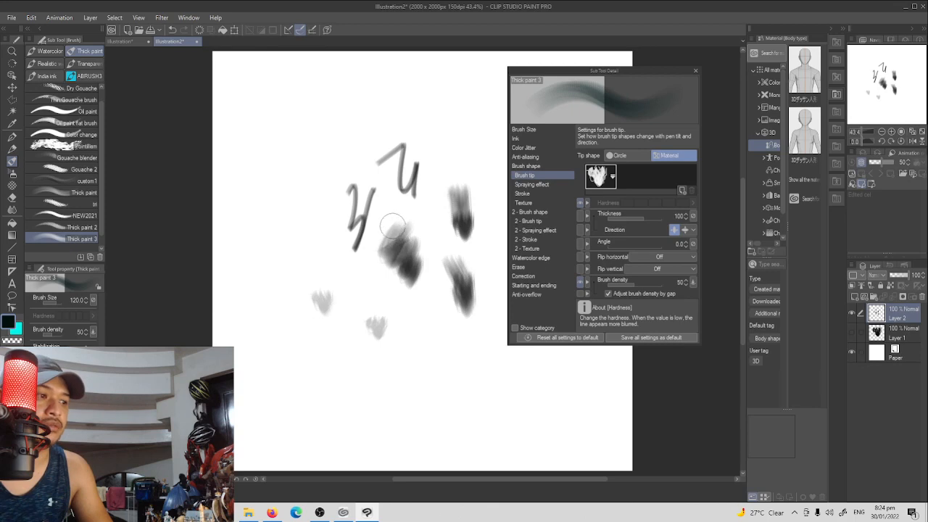
Step: Set the brush tip's thickness to 102 and brush density to 100, and paint two zigzag test strokes across the lower canvas
{"action": "left_click", "coordinate": [551, 131]}
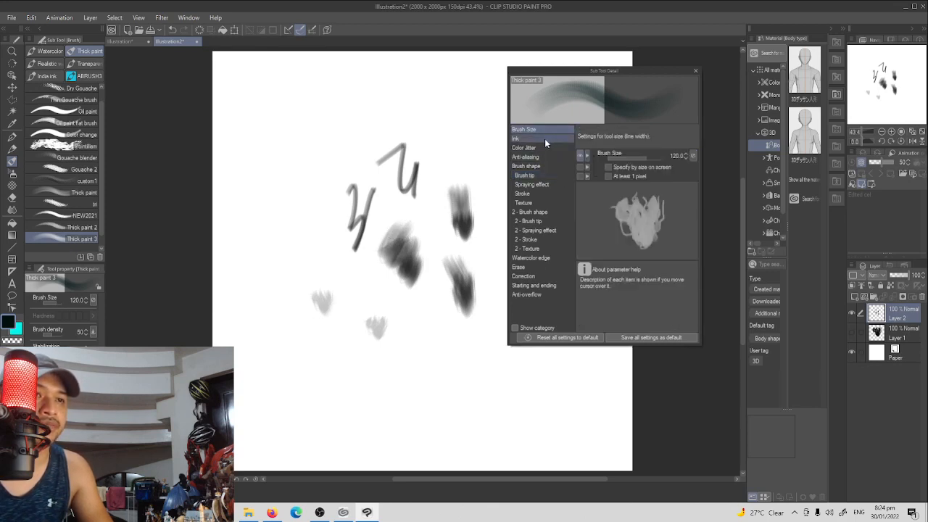
{"action": "left_click", "coordinate": [546, 138]}
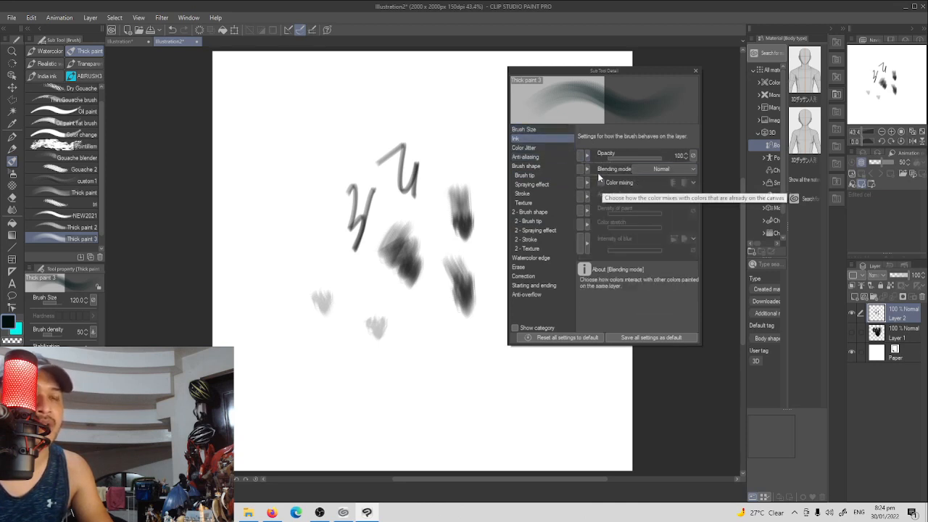
{"action": "left_click", "coordinate": [545, 148]}
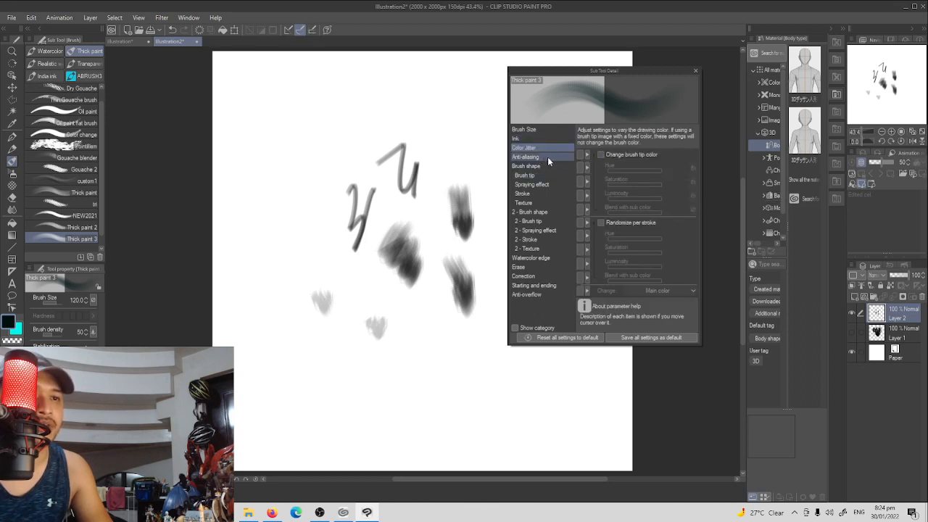
{"action": "left_click", "coordinate": [544, 166]}
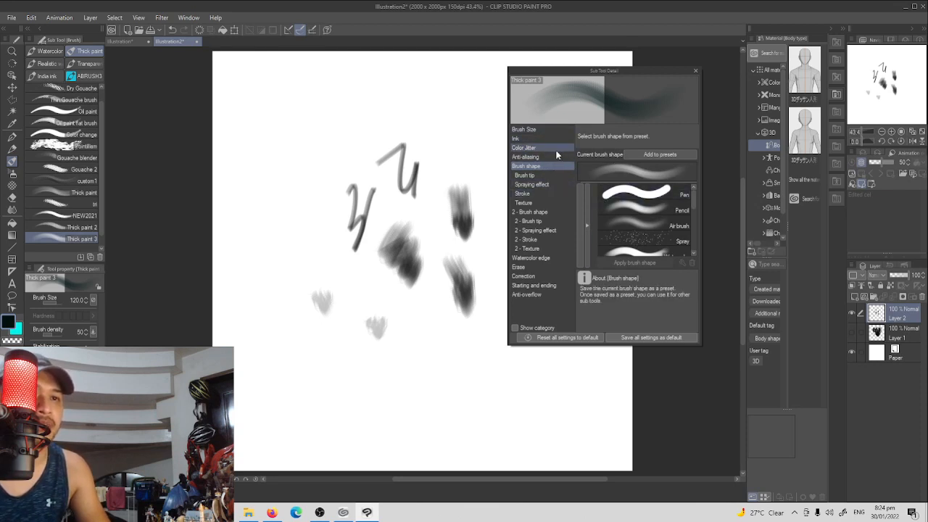
{"action": "left_click", "coordinate": [526, 176]}
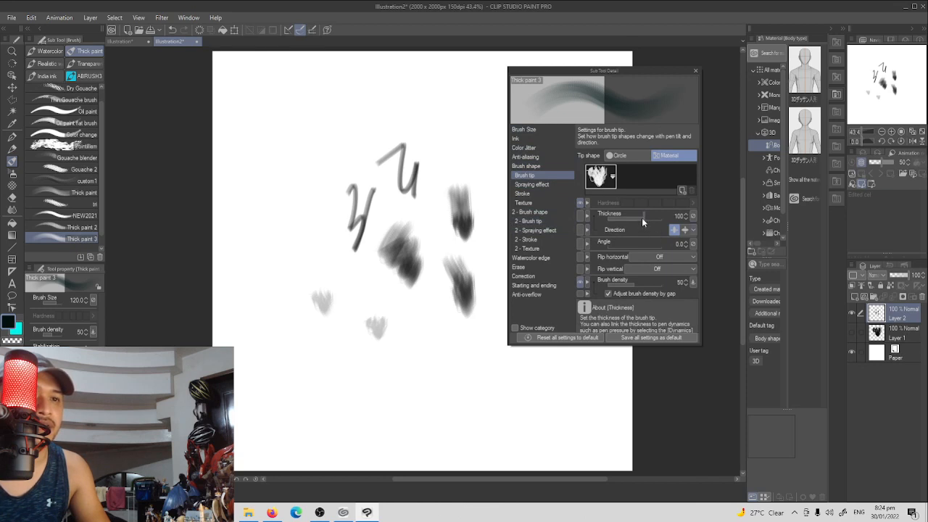
{"action": "mouse_move", "coordinate": [642, 217]}
{"action": "left_mouse_down"}
{"action": "mouse_move", "coordinate": [654, 217]}
{"action": "mouse_move", "coordinate": [635, 221]}
{"action": "mouse_move", "coordinate": [652, 231]}
{"action": "mouse_move", "coordinate": [637, 217]}
{"action": "mouse_move", "coordinate": [644, 220]}
{"action": "mouse_move", "coordinate": [614, 224]}
{"action": "mouse_move", "coordinate": [638, 224]}
{"action": "left_mouse_up"}
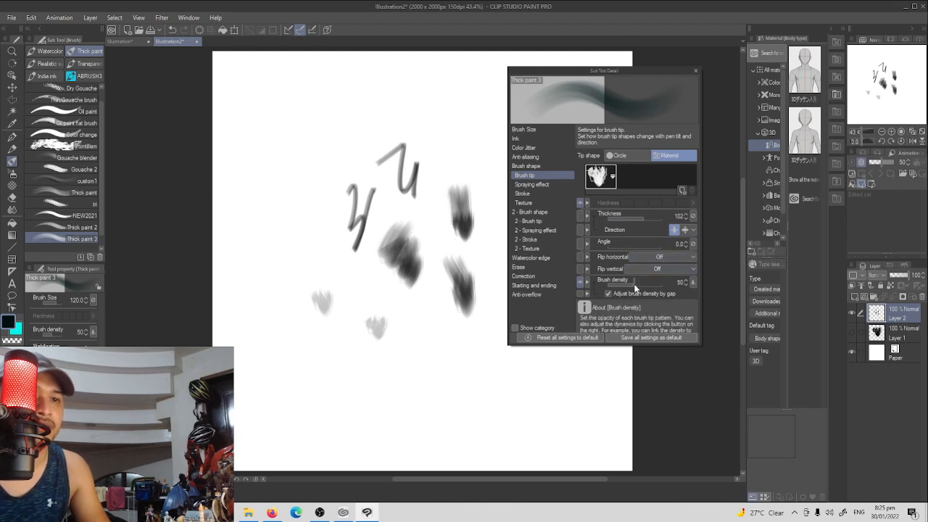
{"action": "left_click_drag", "start_coordinate": [632, 289], "coordinate": [662, 282]}
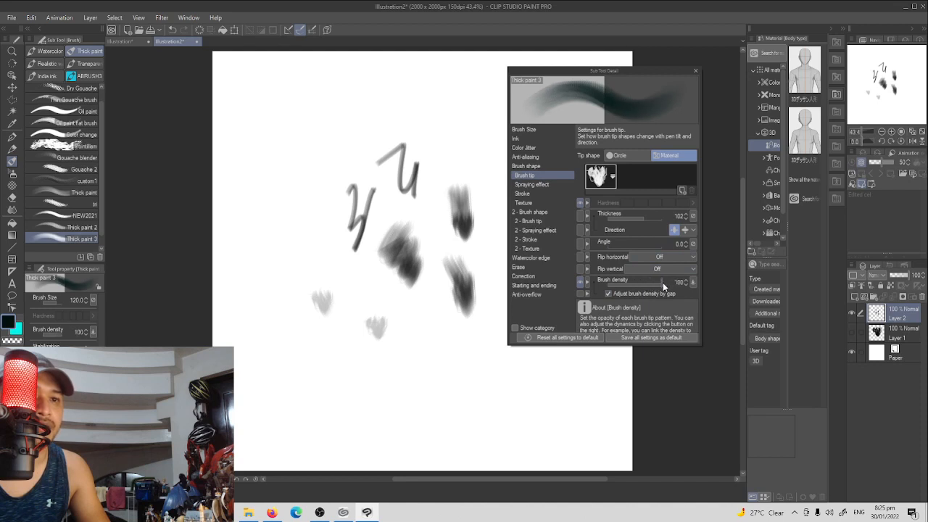
{"action": "mouse_move", "coordinate": [399, 312]}
{"action": "left_mouse_down"}
{"action": "mouse_move", "coordinate": [450, 355]}
{"action": "mouse_move", "coordinate": [486, 406]}
{"action": "mouse_move", "coordinate": [491, 400]}
{"action": "left_mouse_up"}
{"action": "mouse_move", "coordinate": [298, 341]}
{"action": "left_mouse_down"}
{"action": "mouse_move", "coordinate": [330, 395]}
{"action": "mouse_move", "coordinate": [392, 380]}
{"action": "mouse_move", "coordinate": [402, 419]}
{"action": "left_mouse_up"}
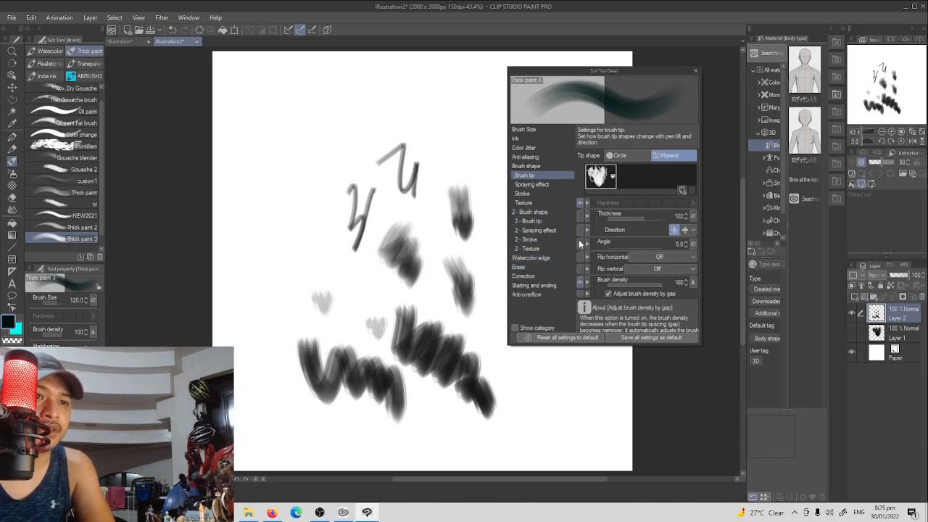
Step: Set the stroke gap to its tightest spacing option and paint broad test strokes across the upper and middle canvas
{"action": "left_click", "coordinate": [546, 187]}
{"action": "left_click", "coordinate": [533, 193]}
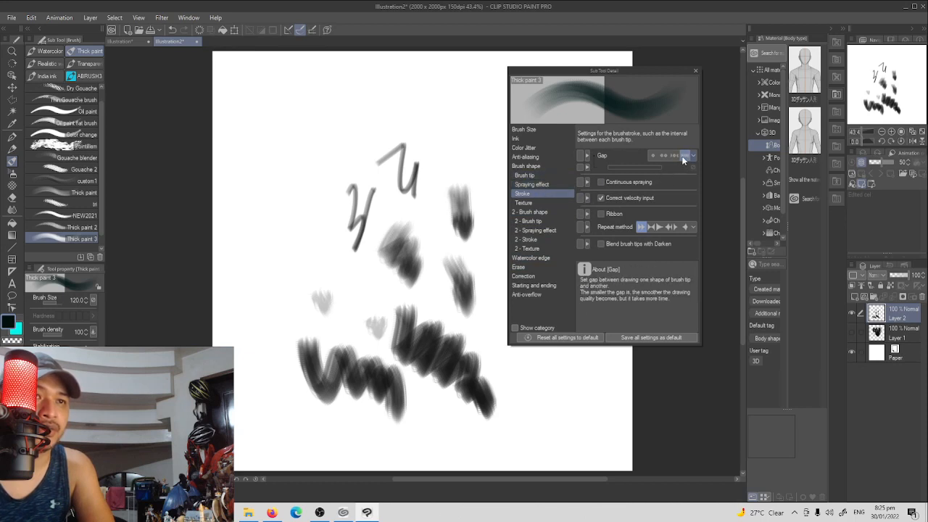
{"action": "mouse_move", "coordinate": [464, 120]}
{"action": "left_mouse_down"}
{"action": "mouse_move", "coordinate": [457, 109]}
{"action": "mouse_move", "coordinate": [449, 127]}
{"action": "mouse_move", "coordinate": [366, 101]}
{"action": "mouse_move", "coordinate": [297, 156]}
{"action": "left_mouse_up"}
{"action": "left_click_drag", "start_coordinate": [384, 133], "coordinate": [301, 190]}
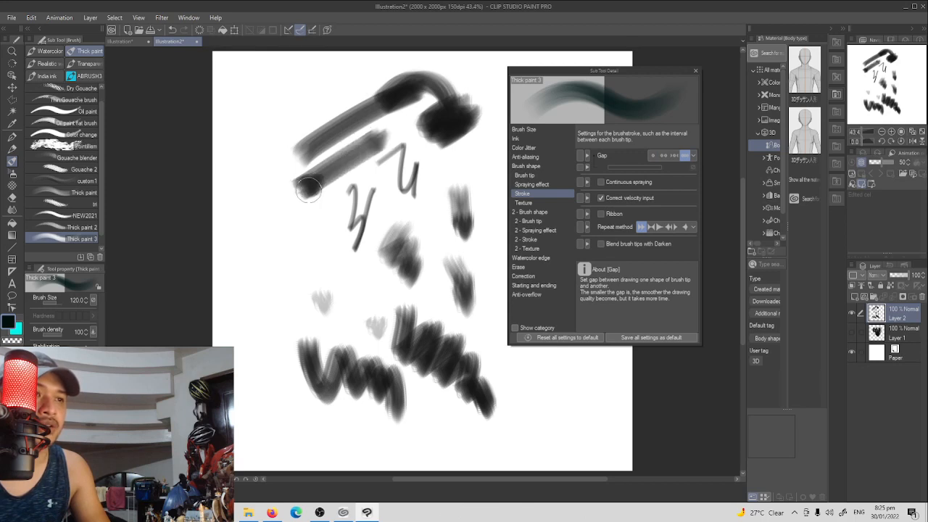
{"action": "left_click_drag", "start_coordinate": [324, 243], "coordinate": [298, 262]}
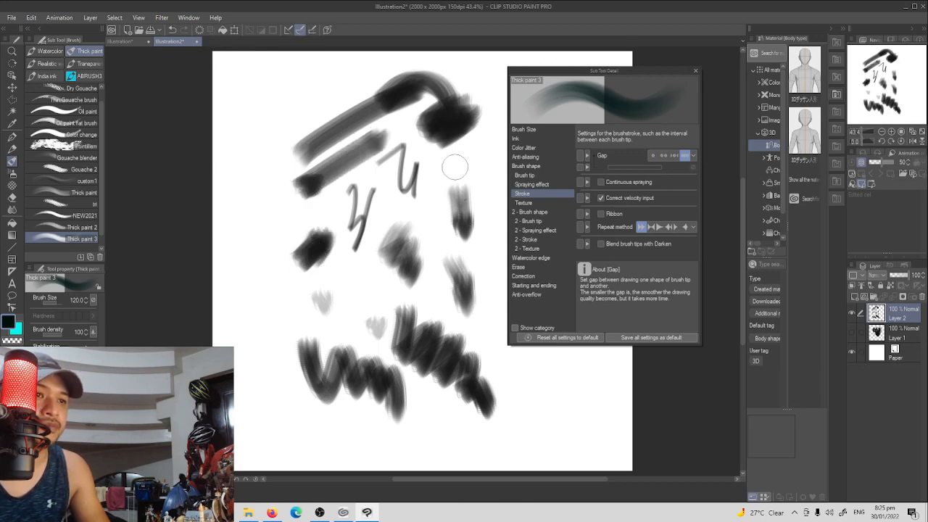
{"action": "mouse_move", "coordinate": [454, 163]}
{"action": "left_mouse_down"}
{"action": "mouse_move", "coordinate": [425, 216]}
{"action": "mouse_move", "coordinate": [435, 207]}
{"action": "mouse_move", "coordinate": [437, 162]}
{"action": "mouse_move", "coordinate": [444, 264]}
{"action": "left_mouse_up"}
{"action": "left_click_drag", "start_coordinate": [463, 221], "coordinate": [385, 297]}
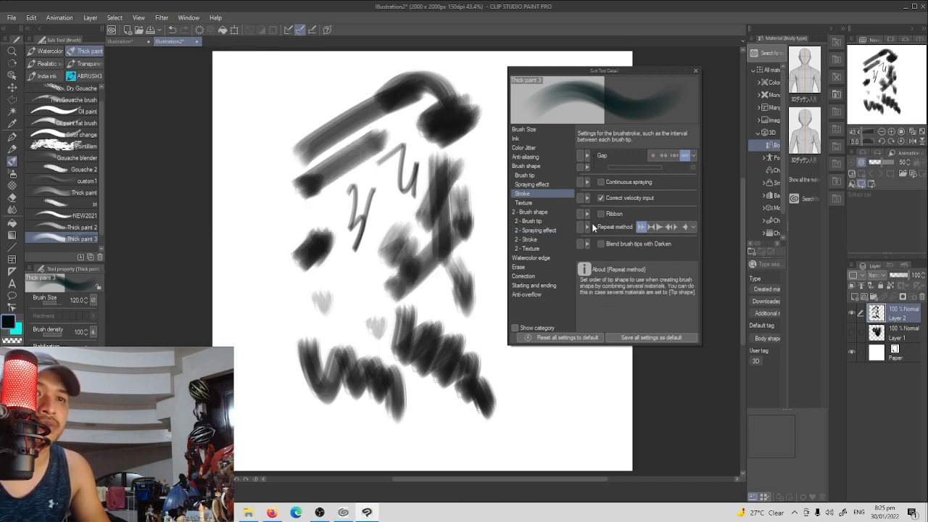
Step: Review the brush's stroke and texture settings, and stamp a single test dab beside the upper-left strokes on the canvas
{"action": "left_click", "coordinate": [679, 156]}
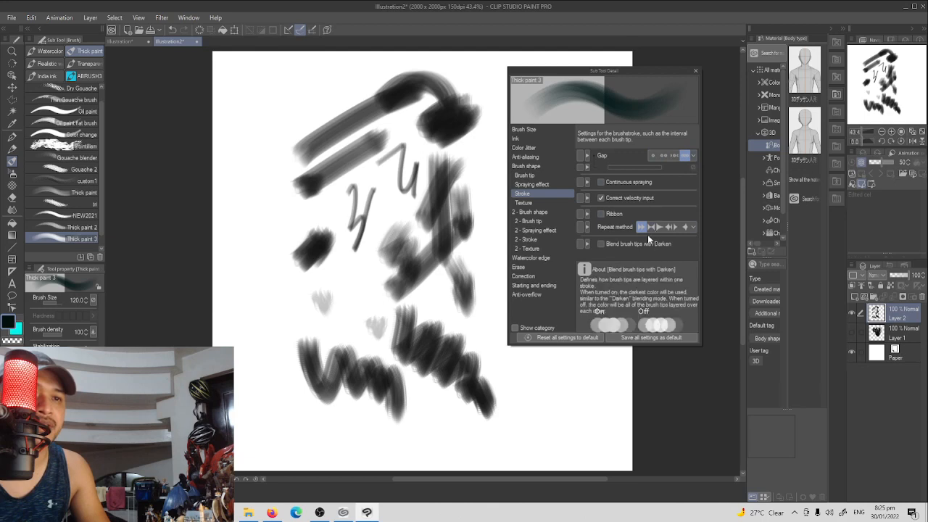
{"action": "left_click", "coordinate": [546, 201]}
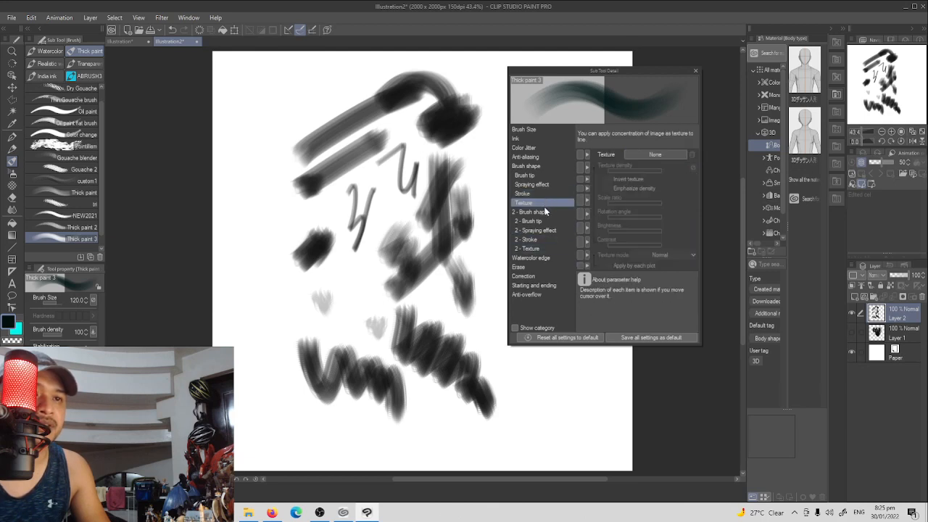
{"action": "left_click", "coordinate": [548, 192]}
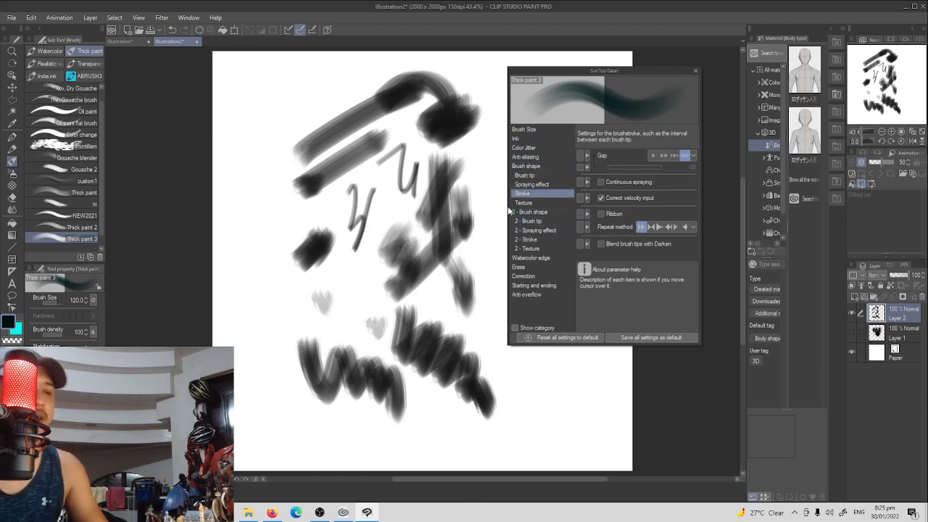
{"action": "left_click", "coordinate": [284, 202]}
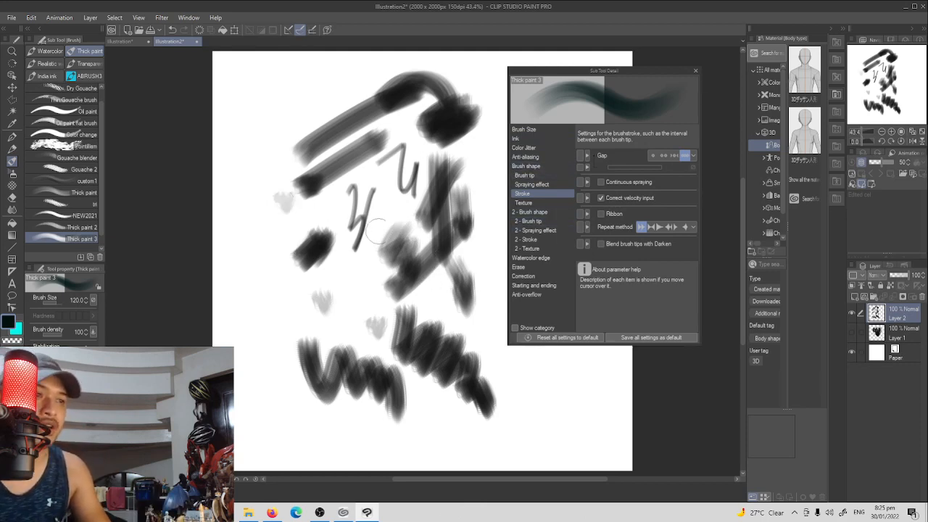
Step: Enlarge the brush to 300, close the sub tool's detailed settings, hide Layer 2 and add a new layer above it
{"action": "key", "text": "bracketright"}
{"action": "key", "text": "bracketright"}
{"action": "key", "text": "bracketright"}
{"action": "key", "text": "bracketright"}
{"action": "key", "text": "bracketright"}
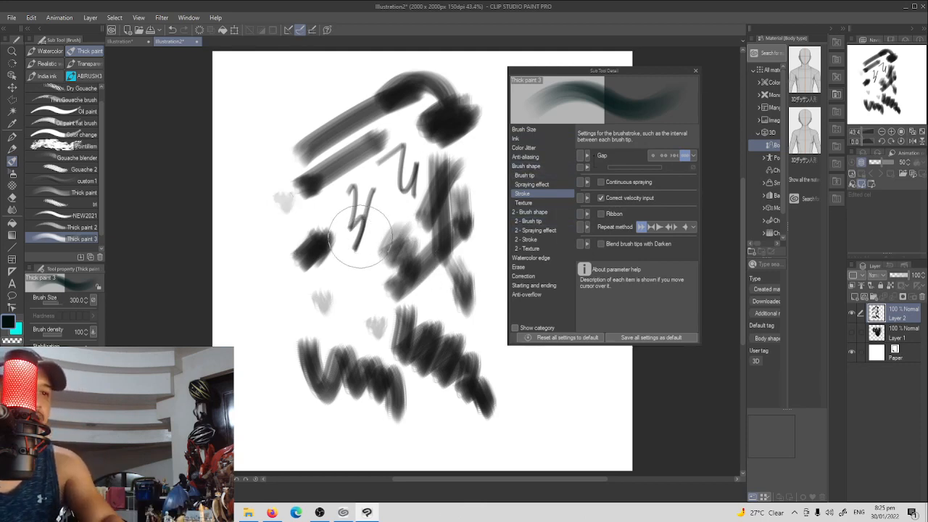
{"action": "left_click", "coordinate": [695, 71]}
{"action": "left_click", "coordinate": [851, 313]}
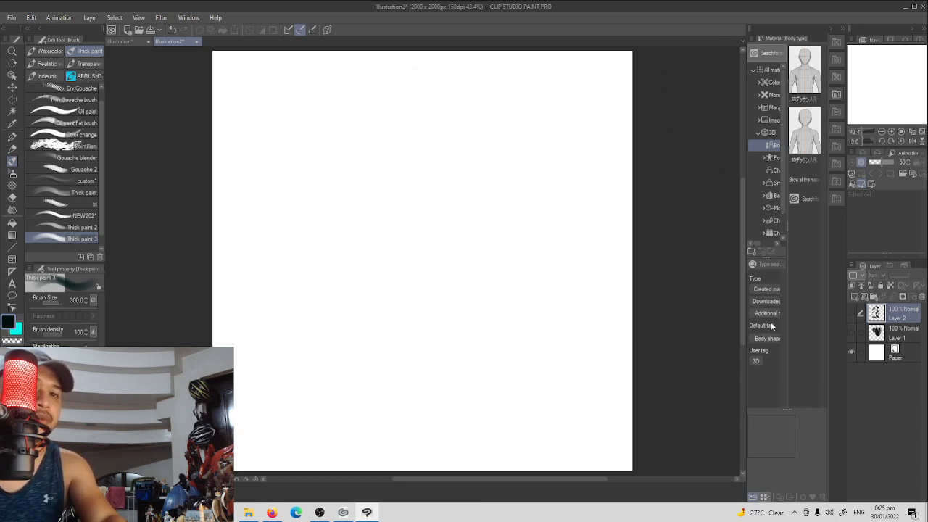
{"action": "left_click", "coordinate": [853, 296]}
Step: Enlarge the brush to 600 and stamp one large dab in the upper center of the empty canvas
{"action": "key", "text": "bracketright"}
{"action": "key", "text": "bracketright"}
{"action": "key", "text": "bracketright"}
{"action": "left_click_drag", "start_coordinate": [432, 170], "coordinate": [430, 193]}
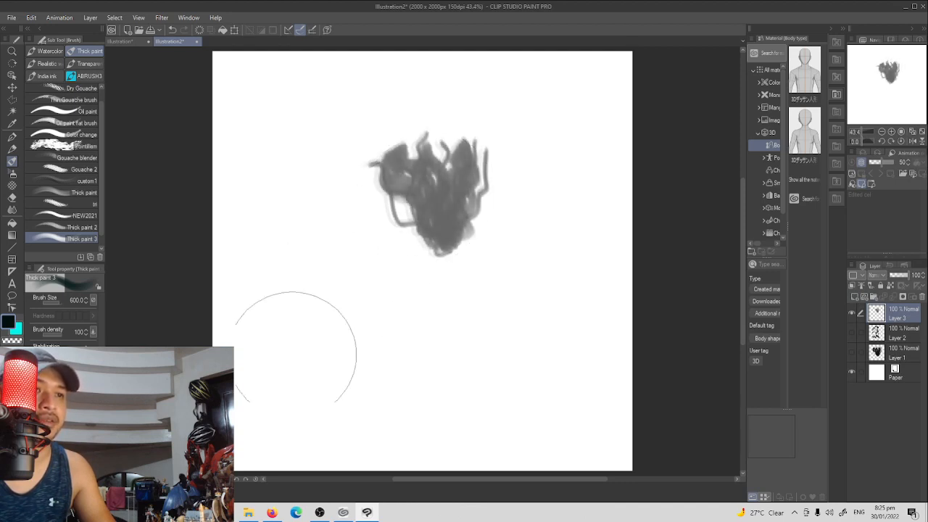
Step: Reduce the brush size to 170 and paint long straight and curved test strokes below and around the large dab
{"action": "key", "text": "bracketleft"}
{"action": "key", "text": "bracketleft"}
{"action": "key", "text": "bracketleft"}
{"action": "key", "text": "bracketleft"}
{"action": "key", "text": "bracketleft"}
{"action": "key", "text": "bracketleft"}
{"action": "mouse_move", "coordinate": [569, 191]}
{"action": "left_mouse_down"}
{"action": "mouse_move", "coordinate": [401, 335]}
{"action": "mouse_move", "coordinate": [306, 393]}
{"action": "mouse_move", "coordinate": [352, 322]}
{"action": "mouse_move", "coordinate": [407, 327]}
{"action": "left_mouse_up"}
{"action": "mouse_move", "coordinate": [456, 351]}
{"action": "left_mouse_down"}
{"action": "mouse_move", "coordinate": [540, 250]}
{"action": "mouse_move", "coordinate": [535, 187]}
{"action": "mouse_move", "coordinate": [571, 154]}
{"action": "mouse_move", "coordinate": [513, 364]}
{"action": "mouse_move", "coordinate": [514, 417]}
{"action": "mouse_move", "coordinate": [445, 383]}
{"action": "mouse_move", "coordinate": [483, 364]}
{"action": "left_mouse_up"}
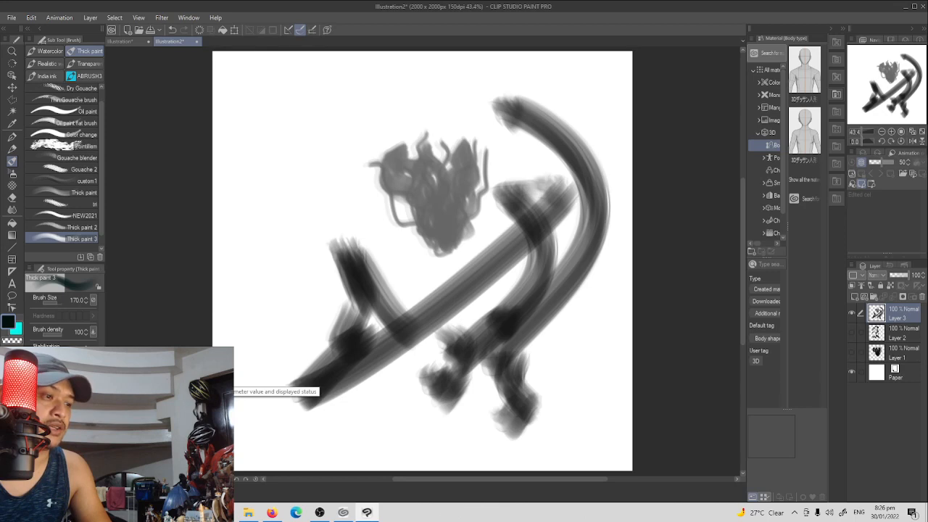
Step: Enable pen pressure as an input affecting Brush Size in the Thick paint 3 sub tool's detailed settings
{"action": "left_click", "coordinate": [100, 380]}
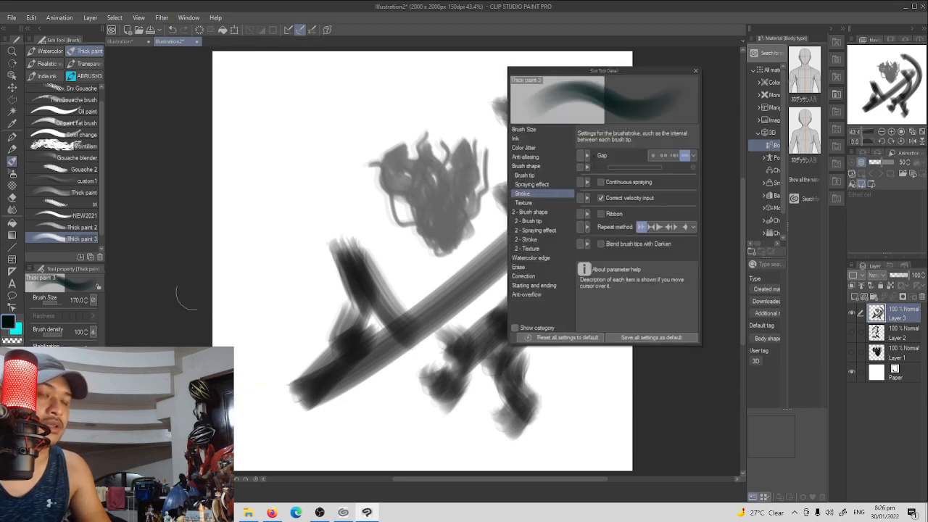
{"action": "left_click", "coordinate": [537, 130]}
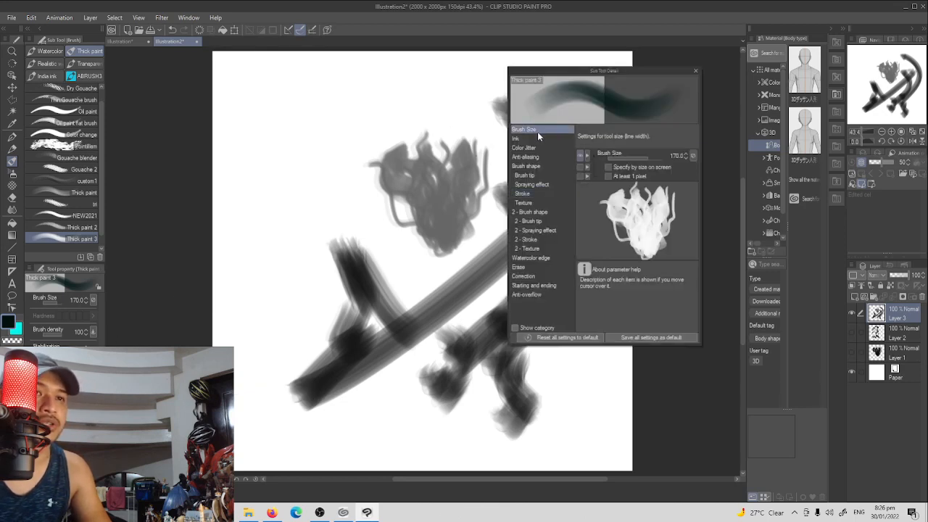
{"action": "left_click", "coordinate": [692, 157]}
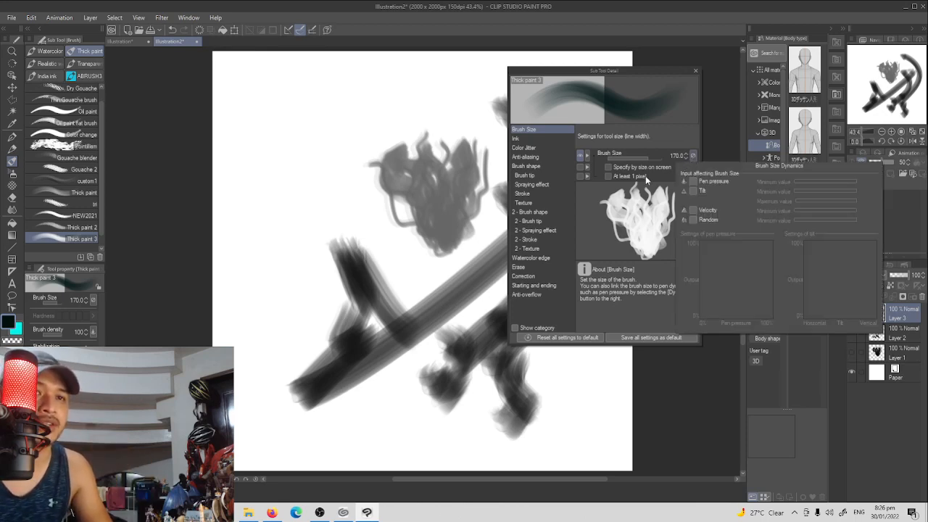
{"action": "left_click", "coordinate": [694, 182]}
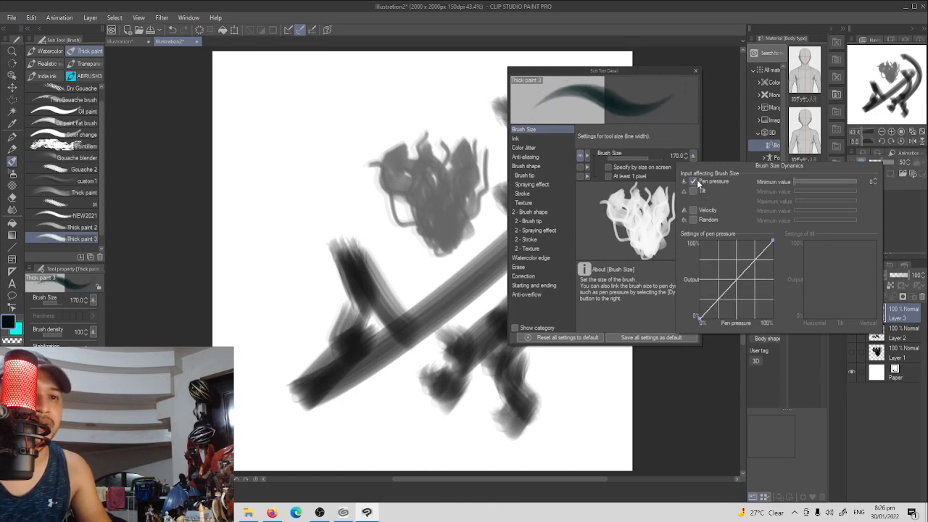
Step: Paint pressure-sensitive arcs and short strokes around the large dab, and close the sub tool's detailed settings
{"action": "left_click", "coordinate": [476, 92]}
{"action": "left_click_drag", "start_coordinate": [337, 185], "coordinate": [453, 85]}
{"action": "mouse_move", "coordinate": [319, 109]}
{"action": "left_mouse_down"}
{"action": "mouse_move", "coordinate": [327, 297]}
{"action": "mouse_move", "coordinate": [297, 337]}
{"action": "left_mouse_up"}
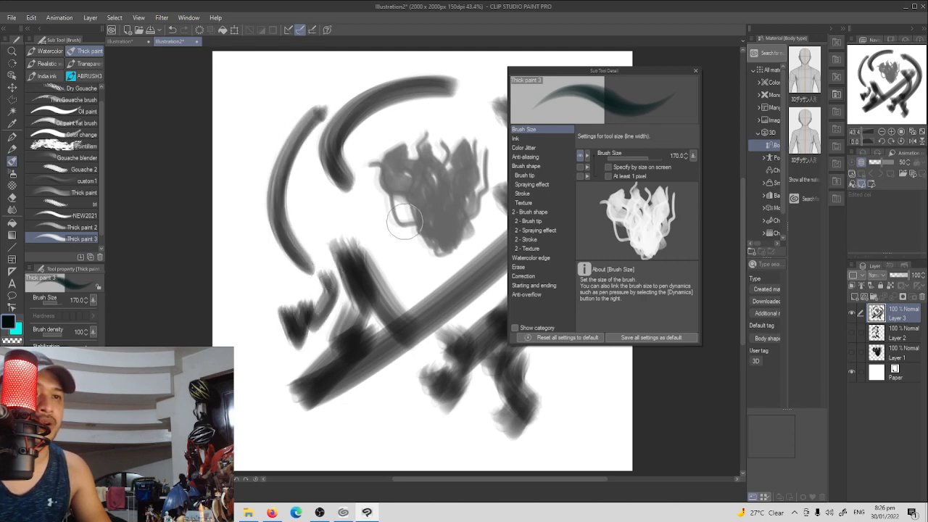
{"action": "mouse_move", "coordinate": [404, 224]}
{"action": "left_mouse_down"}
{"action": "mouse_move", "coordinate": [409, 269]}
{"action": "mouse_move", "coordinate": [348, 214]}
{"action": "left_mouse_up"}
{"action": "left_click", "coordinate": [695, 71]}
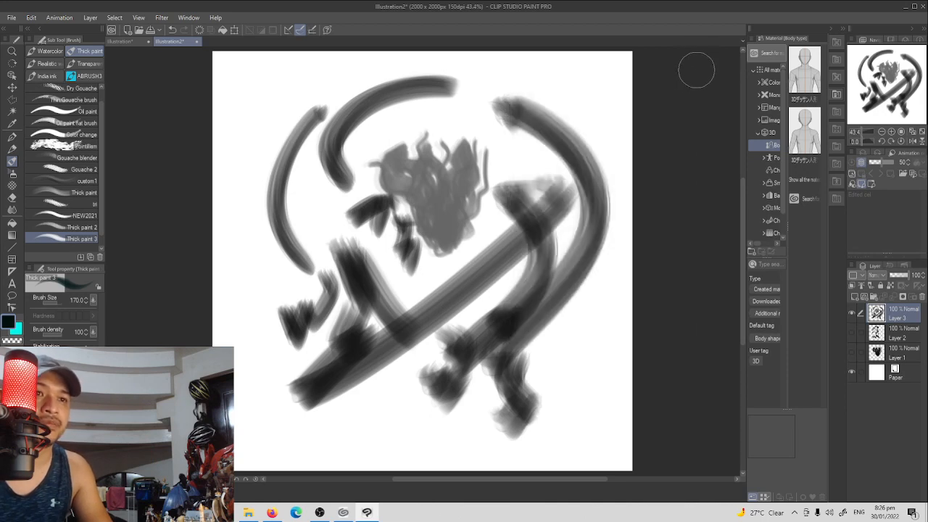
Step: Paint more dark overlapping strokes across the top and middle of the canvas to test how the brush builds up
{"action": "left_click_drag", "start_coordinate": [555, 89], "coordinate": [512, 131]}
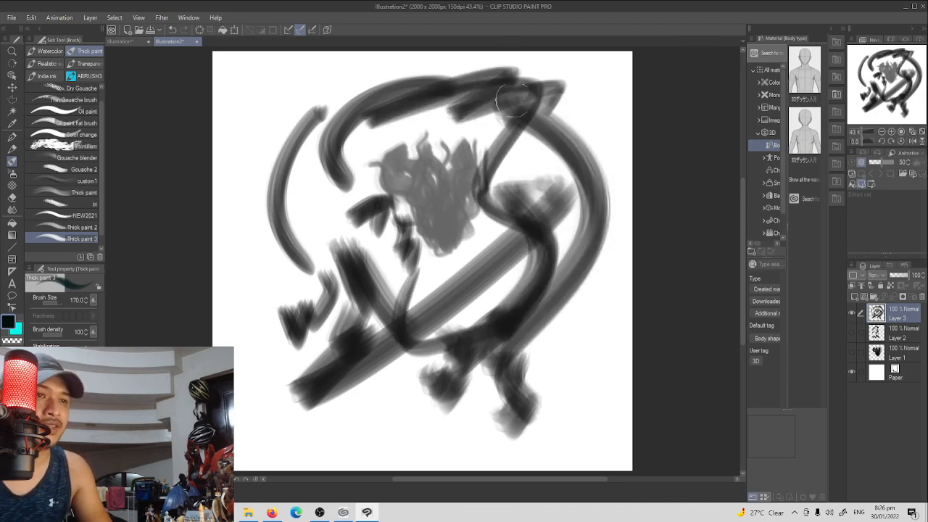
{"action": "mouse_move", "coordinate": [524, 85]}
{"action": "left_mouse_down"}
{"action": "mouse_move", "coordinate": [375, 138]}
{"action": "mouse_move", "coordinate": [509, 161]}
{"action": "mouse_move", "coordinate": [538, 201]}
{"action": "left_mouse_up"}
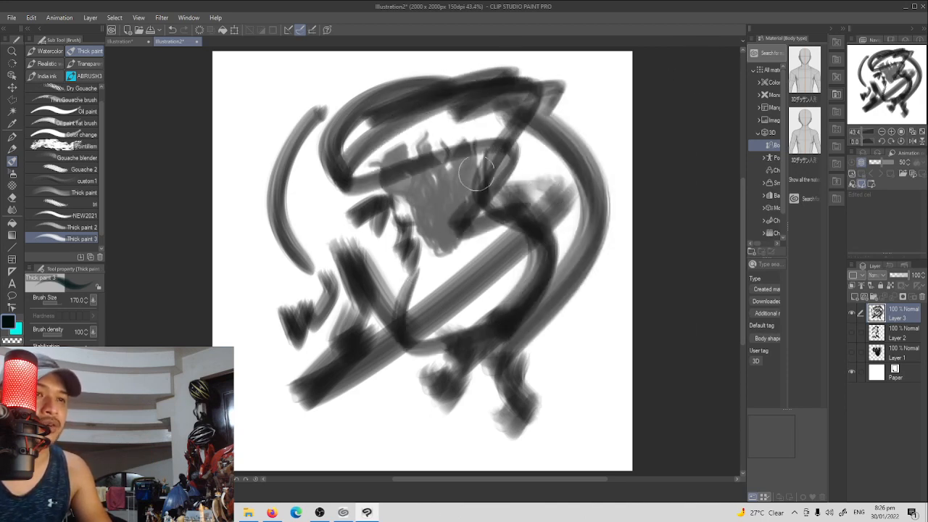
{"action": "left_click_drag", "start_coordinate": [478, 174], "coordinate": [468, 197]}
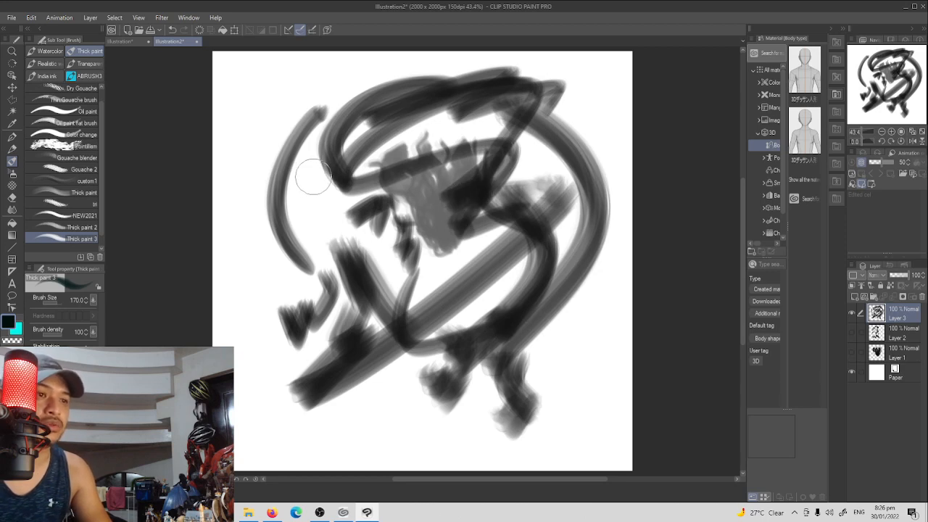
{"action": "mouse_move", "coordinate": [471, 123]}
{"action": "left_mouse_down"}
{"action": "mouse_move", "coordinate": [412, 194]}
{"action": "mouse_move", "coordinate": [378, 303]}
{"action": "left_mouse_up"}
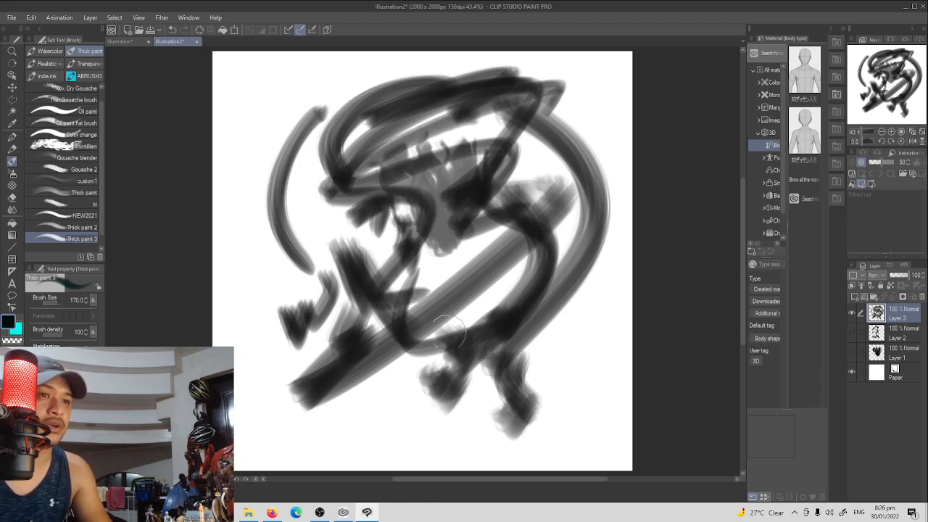
{"action": "left_click_drag", "start_coordinate": [402, 354], "coordinate": [496, 206]}
{"action": "left_click_drag", "start_coordinate": [425, 292], "coordinate": [319, 317]}
Step: Change the main color to cyan and paint blending test strokes over the dark marks in the middle and lower canvas
{"action": "left_click", "coordinate": [71, 427]}
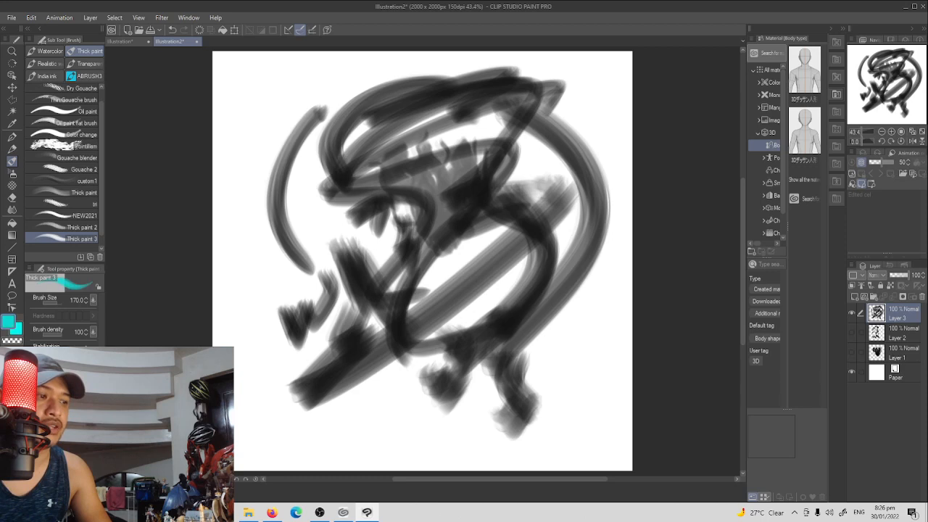
{"action": "mouse_move", "coordinate": [311, 256]}
{"action": "left_mouse_down"}
{"action": "mouse_move", "coordinate": [297, 316]}
{"action": "mouse_move", "coordinate": [410, 362]}
{"action": "left_mouse_up"}
{"action": "left_click_drag", "start_coordinate": [500, 338], "coordinate": [460, 335]}
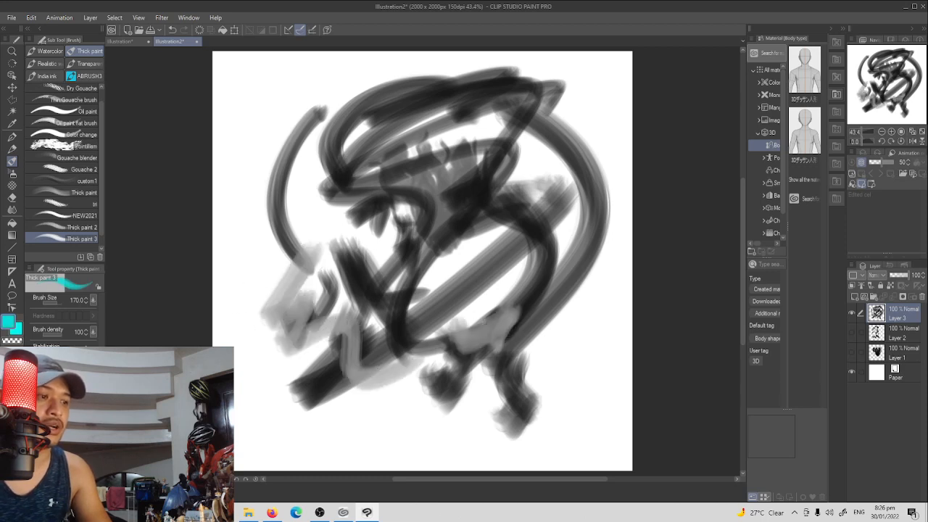
{"action": "mouse_move", "coordinate": [459, 154]}
{"action": "left_mouse_down"}
{"action": "mouse_move", "coordinate": [441, 213]}
{"action": "mouse_move", "coordinate": [498, 325]}
{"action": "left_mouse_up"}
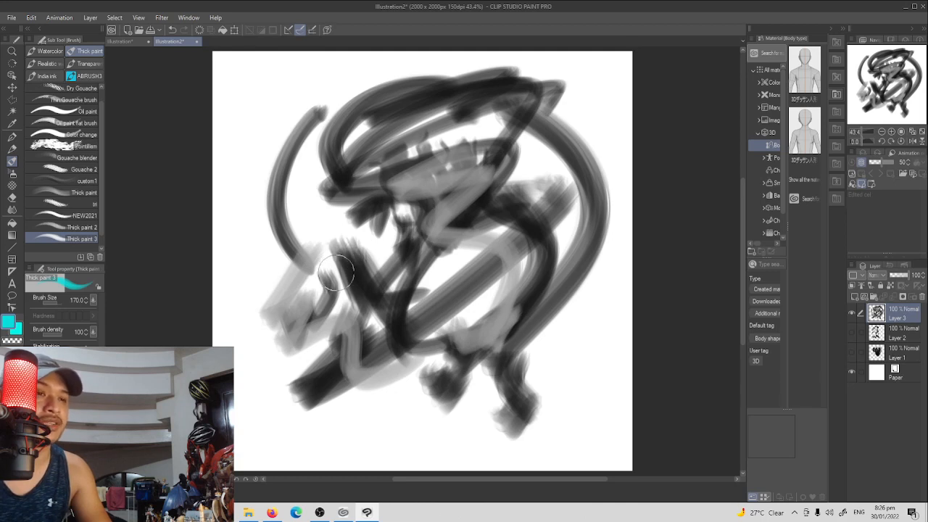
{"action": "left_click_drag", "start_coordinate": [339, 295], "coordinate": [402, 234]}
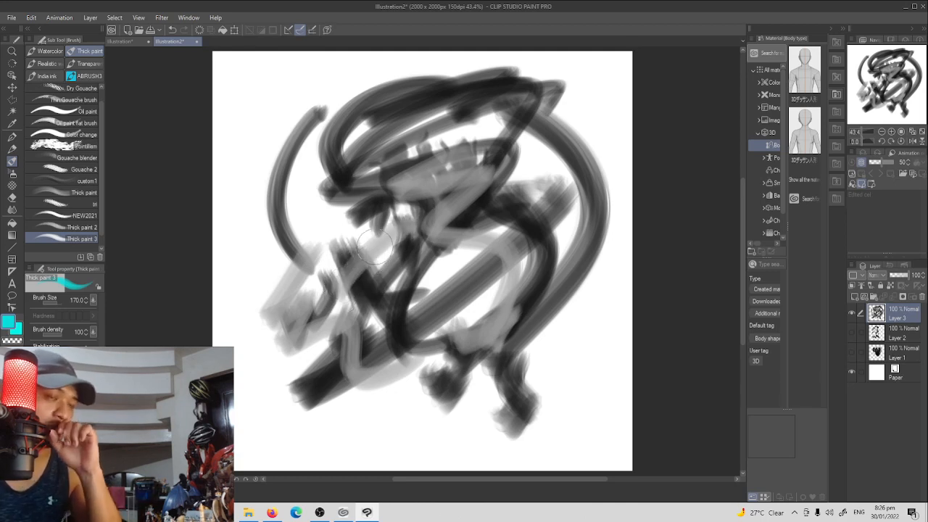
{"action": "mouse_move", "coordinate": [341, 212]}
{"action": "left_mouse_down"}
{"action": "mouse_move", "coordinate": [387, 160]}
{"action": "mouse_move", "coordinate": [420, 221]}
{"action": "mouse_move", "coordinate": [464, 181]}
{"action": "mouse_move", "coordinate": [502, 181]}
{"action": "mouse_move", "coordinate": [551, 239]}
{"action": "mouse_move", "coordinate": [443, 274]}
{"action": "left_mouse_up"}
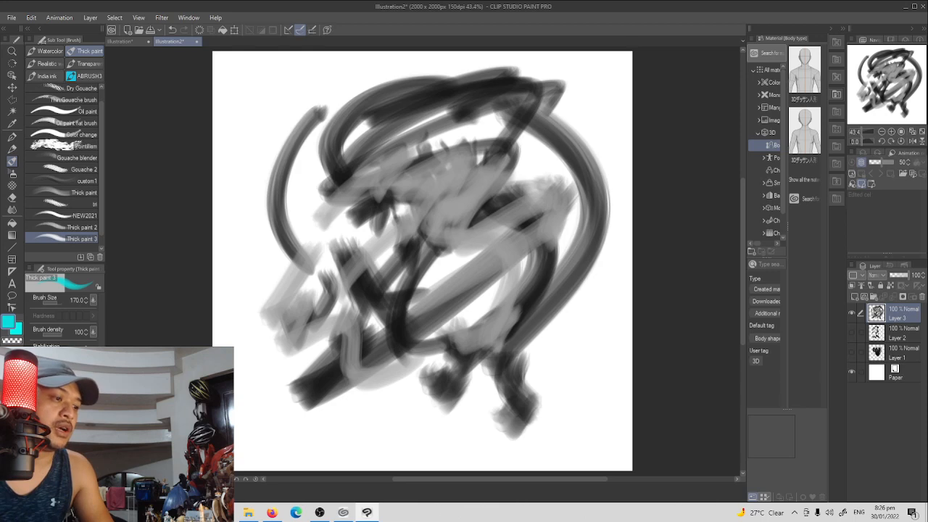
Step: Create a new 2000 × 2000 px illustration at resolution 150 with the basic expression color set to Color
{"action": "left_click", "coordinate": [12, 18]}
{"action": "left_click", "coordinate": [22, 28]}
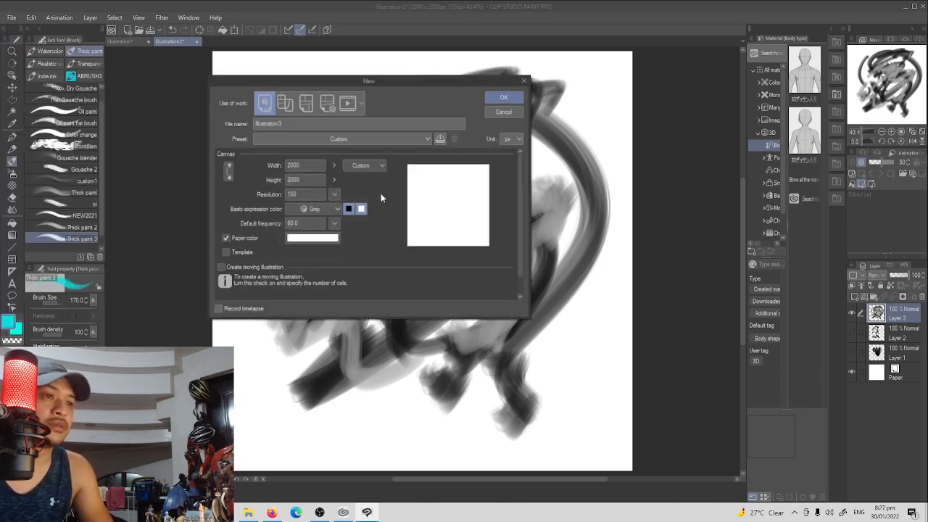
{"action": "left_click", "coordinate": [336, 210]}
{"action": "left_click", "coordinate": [332, 222]}
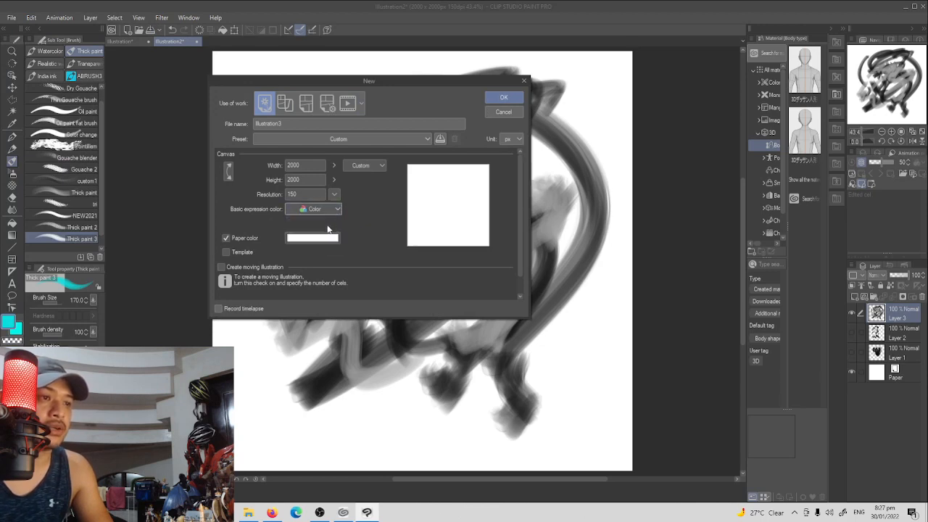
{"action": "left_click", "coordinate": [499, 100]}
Step: Test the cyan brush on the new canvas, undoing the first attempt and painting a long zigzag and a shorter one beside it
{"action": "mouse_move", "coordinate": [480, 102]}
{"action": "left_mouse_down"}
{"action": "mouse_move", "coordinate": [421, 138]}
{"action": "mouse_move", "coordinate": [440, 170]}
{"action": "left_mouse_up"}
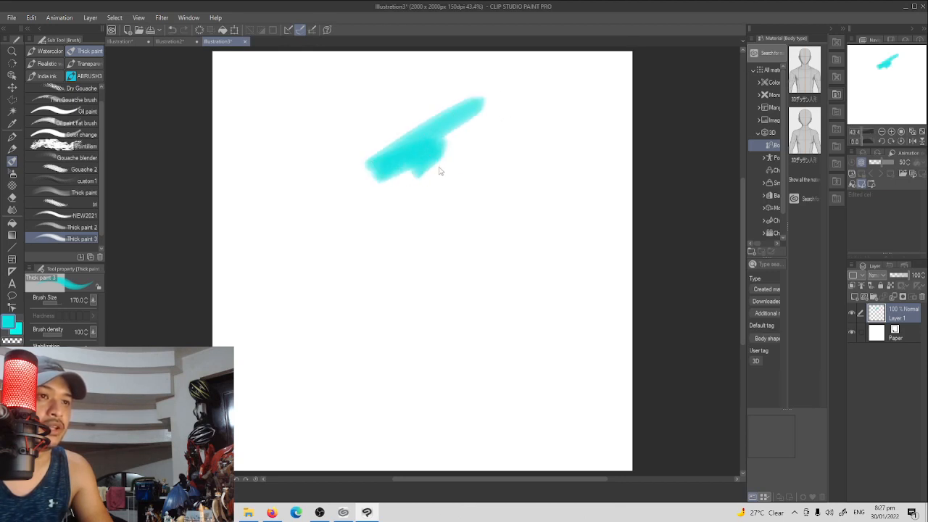
{"action": "key", "text": "ctrl+z"}
{"action": "mouse_move", "coordinate": [456, 104]}
{"action": "left_mouse_down"}
{"action": "mouse_move", "coordinate": [380, 160]}
{"action": "mouse_move", "coordinate": [431, 177]}
{"action": "mouse_move", "coordinate": [474, 357]}
{"action": "left_mouse_up"}
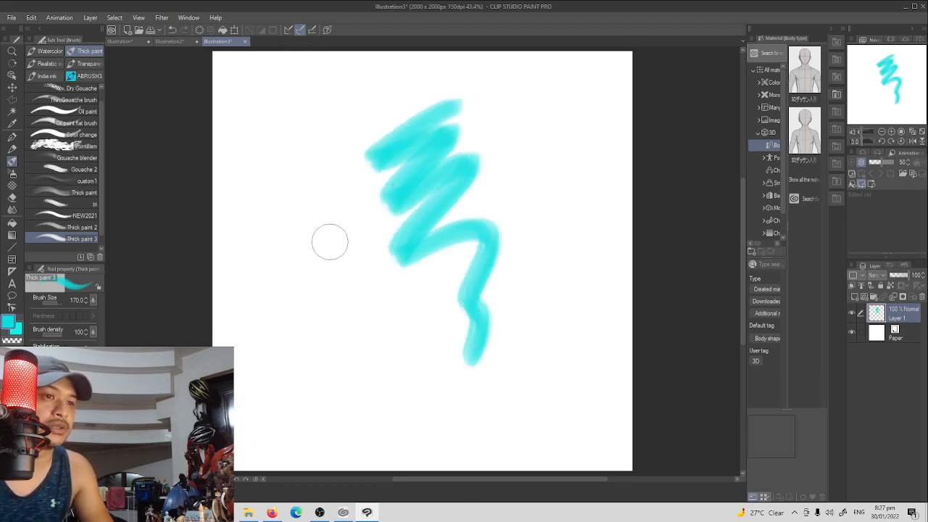
{"action": "mouse_move", "coordinate": [329, 208]}
{"action": "left_mouse_down"}
{"action": "mouse_move", "coordinate": [383, 304]}
{"action": "mouse_move", "coordinate": [362, 362]}
{"action": "left_mouse_up"}
Step: Paint broad orange-brown strokes over the cyan zigzags, and cover their center with strokes in the cyan secondary color
{"action": "left_click", "coordinate": [59, 462]}
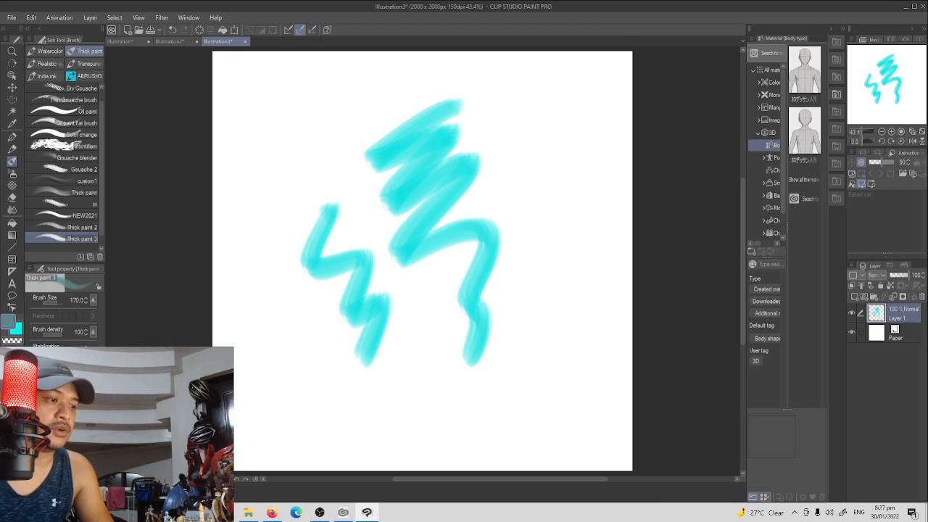
{"action": "mouse_move", "coordinate": [59, 463]}
{"action": "left_mouse_down"}
{"action": "mouse_move", "coordinate": [78, 442]}
{"action": "mouse_move", "coordinate": [79, 450]}
{"action": "left_mouse_up"}
{"action": "mouse_move", "coordinate": [367, 264]}
{"action": "left_mouse_down"}
{"action": "mouse_move", "coordinate": [415, 218]}
{"action": "mouse_move", "coordinate": [476, 206]}
{"action": "mouse_move", "coordinate": [474, 303]}
{"action": "mouse_move", "coordinate": [425, 252]}
{"action": "mouse_move", "coordinate": [557, 283]}
{"action": "left_mouse_up"}
{"action": "mouse_move", "coordinate": [422, 311]}
{"action": "left_mouse_down"}
{"action": "mouse_move", "coordinate": [450, 271]}
{"action": "mouse_move", "coordinate": [444, 145]}
{"action": "mouse_move", "coordinate": [399, 161]}
{"action": "mouse_move", "coordinate": [447, 227]}
{"action": "mouse_move", "coordinate": [445, 161]}
{"action": "mouse_move", "coordinate": [413, 161]}
{"action": "mouse_move", "coordinate": [417, 170]}
{"action": "mouse_move", "coordinate": [357, 221]}
{"action": "mouse_move", "coordinate": [303, 293]}
{"action": "mouse_move", "coordinate": [427, 308]}
{"action": "mouse_move", "coordinate": [398, 349]}
{"action": "mouse_move", "coordinate": [310, 193]}
{"action": "mouse_move", "coordinate": [348, 121]}
{"action": "mouse_move", "coordinate": [381, 196]}
{"action": "mouse_move", "coordinate": [411, 315]}
{"action": "mouse_move", "coordinate": [341, 368]}
{"action": "mouse_move", "coordinate": [408, 183]}
{"action": "mouse_move", "coordinate": [448, 255]}
{"action": "mouse_move", "coordinate": [360, 208]}
{"action": "mouse_move", "coordinate": [426, 194]}
{"action": "mouse_move", "coordinate": [393, 224]}
{"action": "mouse_move", "coordinate": [397, 295]}
{"action": "mouse_move", "coordinate": [391, 229]}
{"action": "left_mouse_up"}
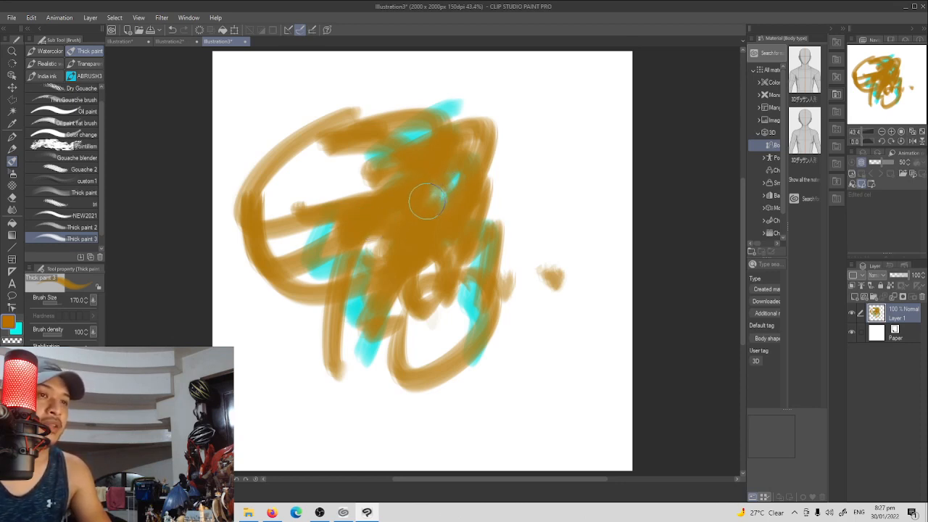
{"action": "key", "text": "x"}
{"action": "mouse_move", "coordinate": [406, 178]}
{"action": "left_mouse_down"}
{"action": "mouse_move", "coordinate": [419, 202]}
{"action": "mouse_move", "coordinate": [420, 240]}
{"action": "mouse_move", "coordinate": [444, 230]}
{"action": "mouse_move", "coordinate": [406, 167]}
{"action": "mouse_move", "coordinate": [457, 161]}
{"action": "mouse_move", "coordinate": [353, 204]}
{"action": "mouse_move", "coordinate": [377, 235]}
{"action": "mouse_move", "coordinate": [406, 199]}
{"action": "mouse_move", "coordinate": [506, 140]}
{"action": "mouse_move", "coordinate": [440, 206]}
{"action": "left_mouse_up"}
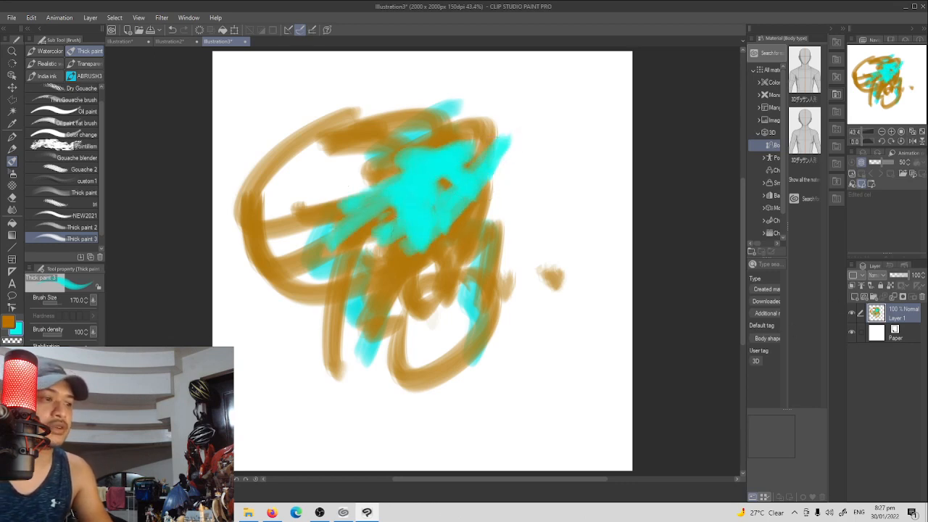
Step: Pick a dark teal, fill a patch over the cyan area, and draw thin lines through the center at brush size 50
{"action": "left_click", "coordinate": [67, 452]}
{"action": "mouse_move", "coordinate": [418, 158]}
{"action": "left_mouse_down"}
{"action": "mouse_move", "coordinate": [439, 130]}
{"action": "mouse_move", "coordinate": [408, 143]}
{"action": "mouse_move", "coordinate": [339, 197]}
{"action": "left_mouse_up"}
{"action": "key", "text": "bracketleft"}
{"action": "key", "text": "bracketleft"}
{"action": "mouse_move", "coordinate": [386, 147]}
{"action": "left_mouse_down"}
{"action": "mouse_move", "coordinate": [403, 216]}
{"action": "mouse_move", "coordinate": [452, 168]}
{"action": "mouse_move", "coordinate": [414, 190]}
{"action": "left_mouse_up"}
{"action": "mouse_move", "coordinate": [384, 218]}
{"action": "left_mouse_down"}
{"action": "mouse_move", "coordinate": [448, 177]}
{"action": "mouse_move", "coordinate": [477, 134]}
{"action": "mouse_move", "coordinate": [452, 182]}
{"action": "left_mouse_up"}
{"action": "mouse_move", "coordinate": [458, 172]}
{"action": "left_mouse_down"}
{"action": "mouse_move", "coordinate": [416, 223]}
{"action": "mouse_move", "coordinate": [421, 231]}
{"action": "mouse_move", "coordinate": [461, 190]}
{"action": "mouse_move", "coordinate": [464, 237]}
{"action": "left_mouse_up"}
{"action": "left_click_drag", "start_coordinate": [440, 220], "coordinate": [458, 205]}
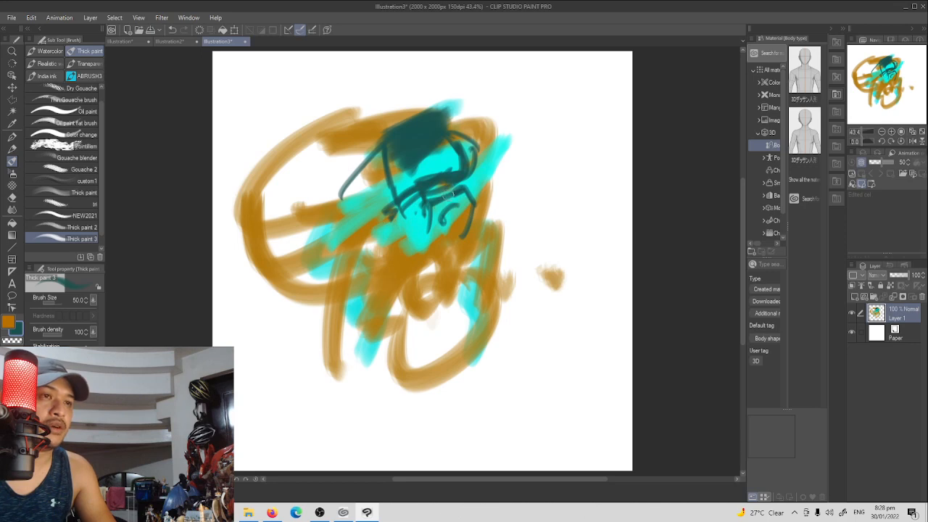
{"action": "mouse_move", "coordinate": [473, 196]}
{"action": "left_mouse_down"}
{"action": "mouse_move", "coordinate": [444, 229]}
{"action": "mouse_move", "coordinate": [479, 205]}
{"action": "mouse_move", "coordinate": [462, 240]}
{"action": "mouse_move", "coordinate": [482, 215]}
{"action": "mouse_move", "coordinate": [448, 206]}
{"action": "mouse_move", "coordinate": [478, 218]}
{"action": "left_mouse_up"}
{"action": "left_click_drag", "start_coordinate": [431, 260], "coordinate": [412, 276]}
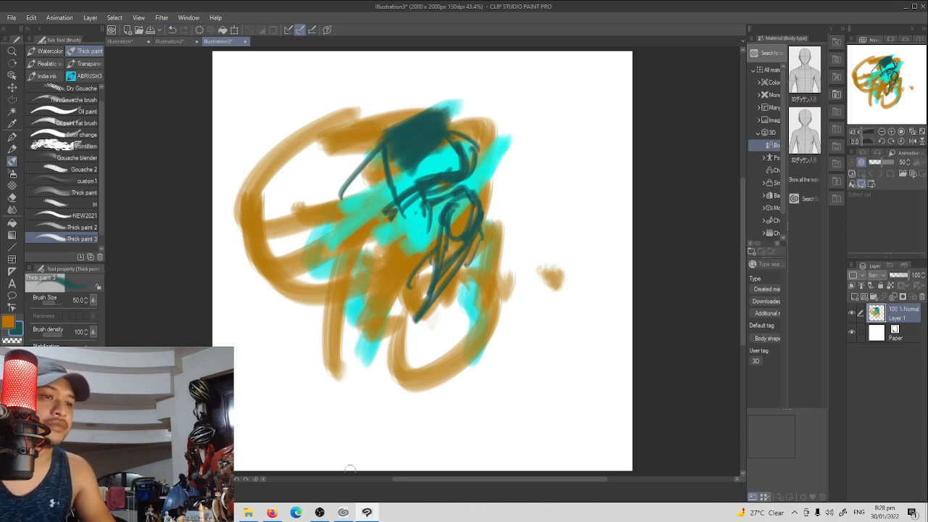
Step: Switch to OBS and reposition its window over the canvas
{"action": "mouse_move", "coordinate": [320, 513]}
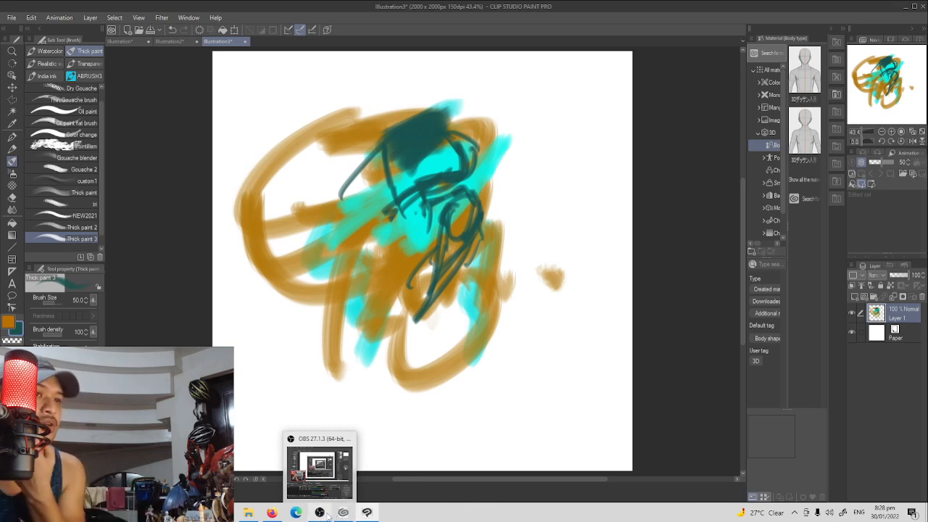
{"action": "left_click", "coordinate": [327, 512]}
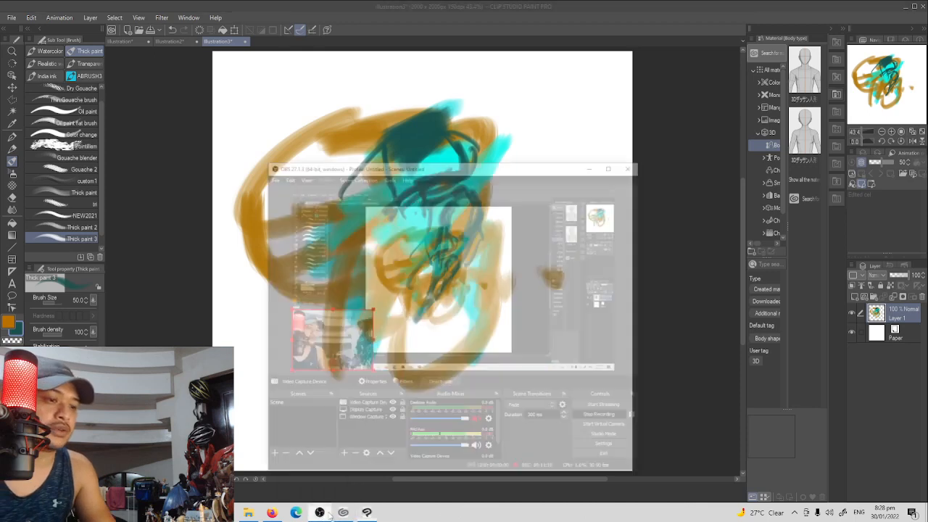
{"action": "left_click_drag", "start_coordinate": [591, 114], "coordinate": [613, 119]}
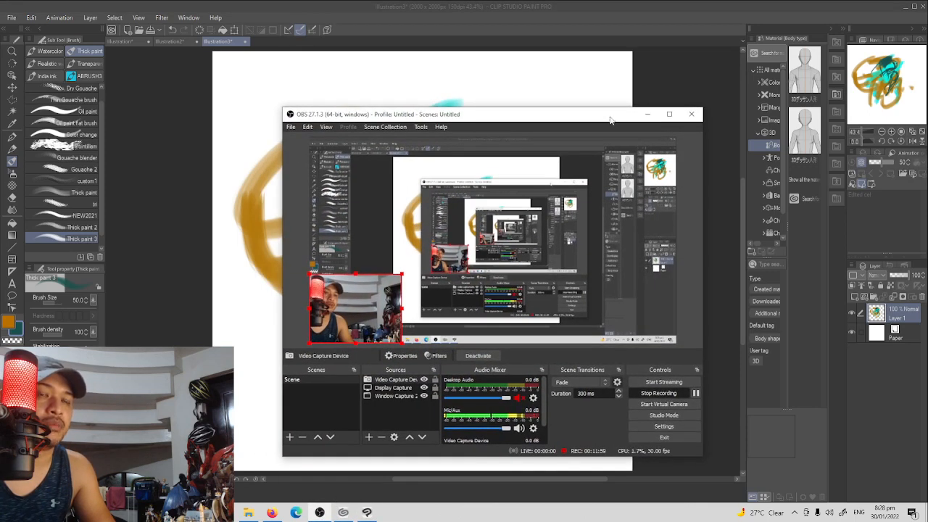